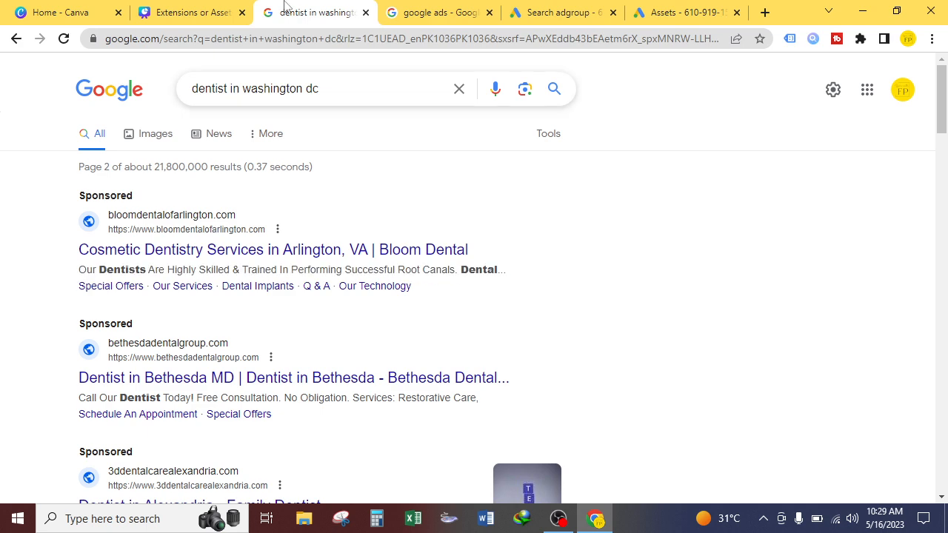
Step: Compare the sponsored results for 'dentist in washington dc' and 'google ads' by switching between the two search tabs
{"action": "left_click", "coordinate": [422, 13]}
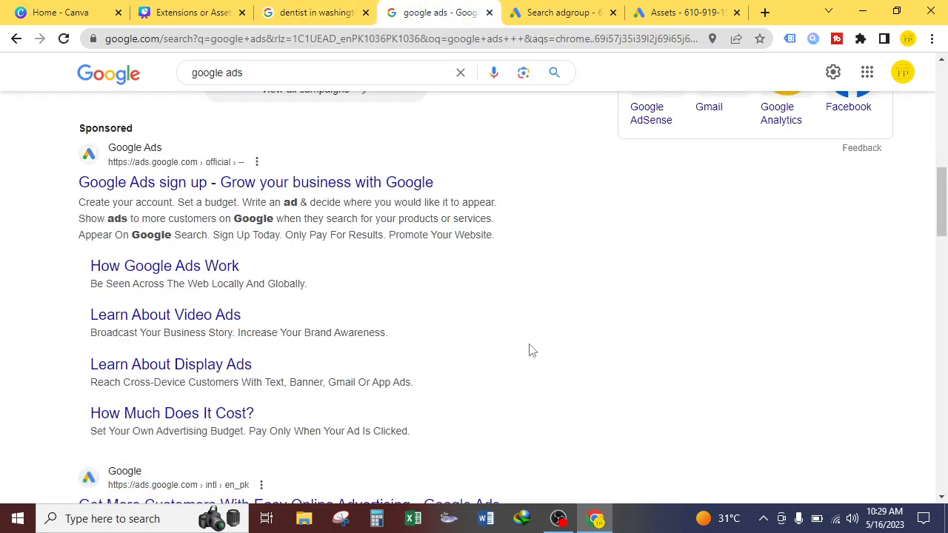
{"action": "left_click", "coordinate": [323, 9]}
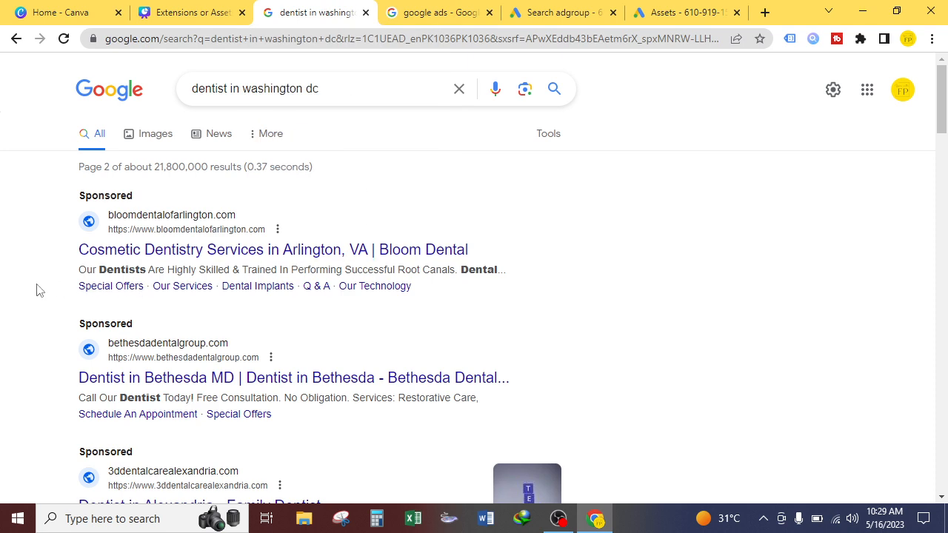
{"action": "left_click", "coordinate": [419, 10]}
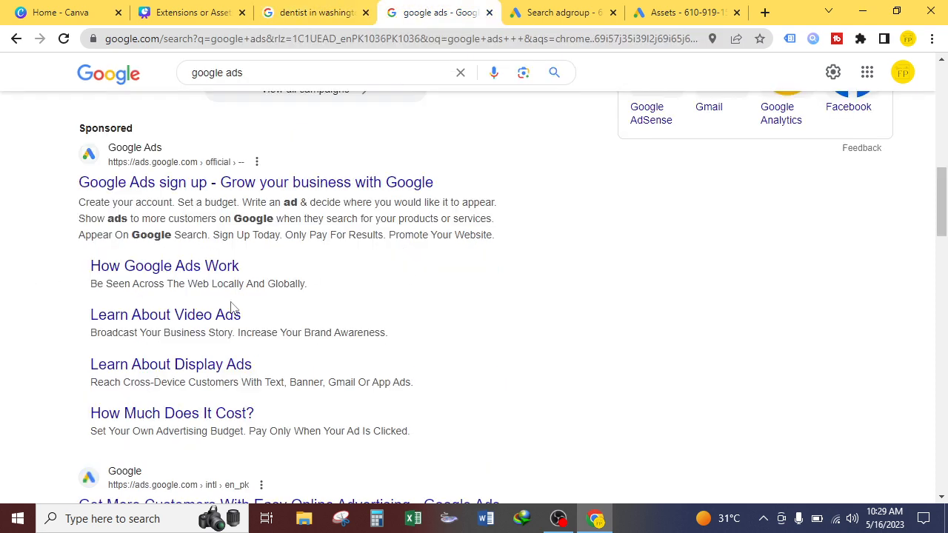
{"action": "left_click", "coordinate": [317, 10]}
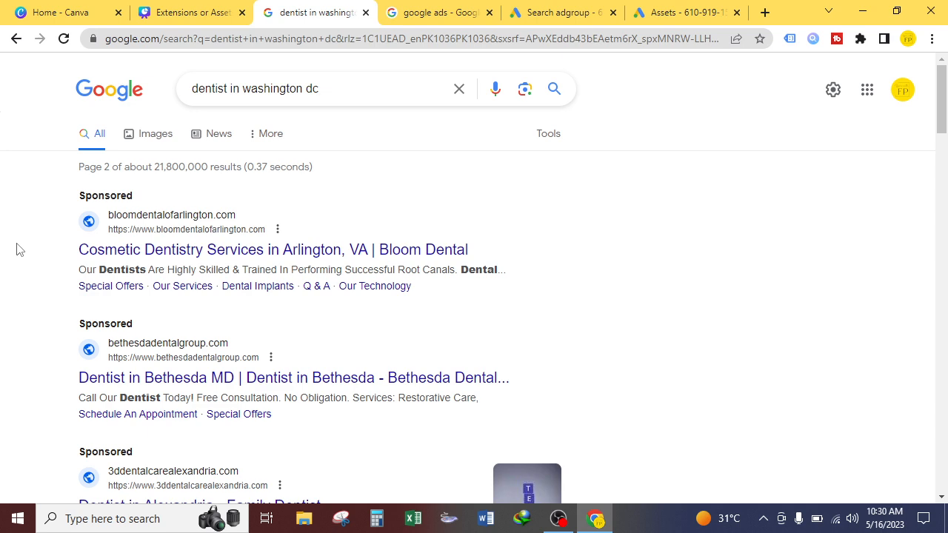
{"action": "left_click", "coordinate": [433, 13]}
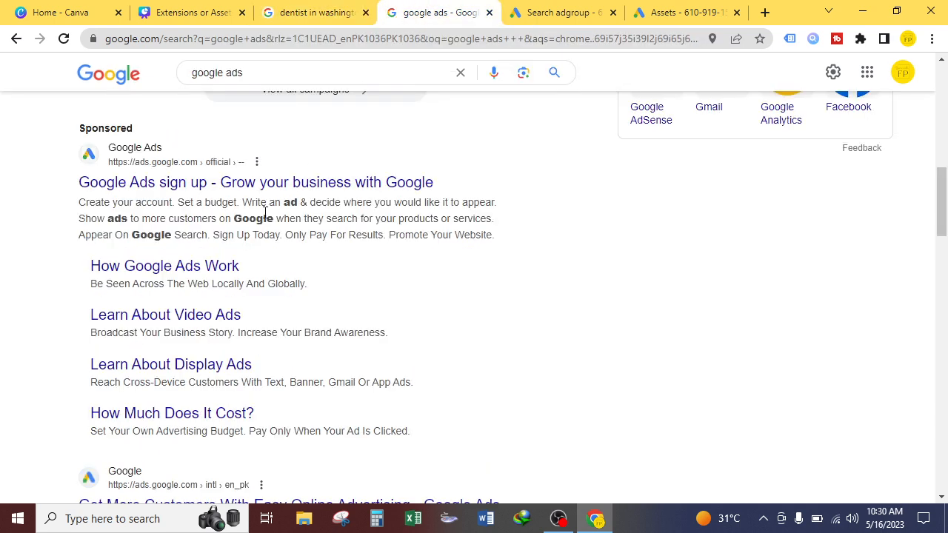
{"action": "left_click", "coordinate": [311, 12]}
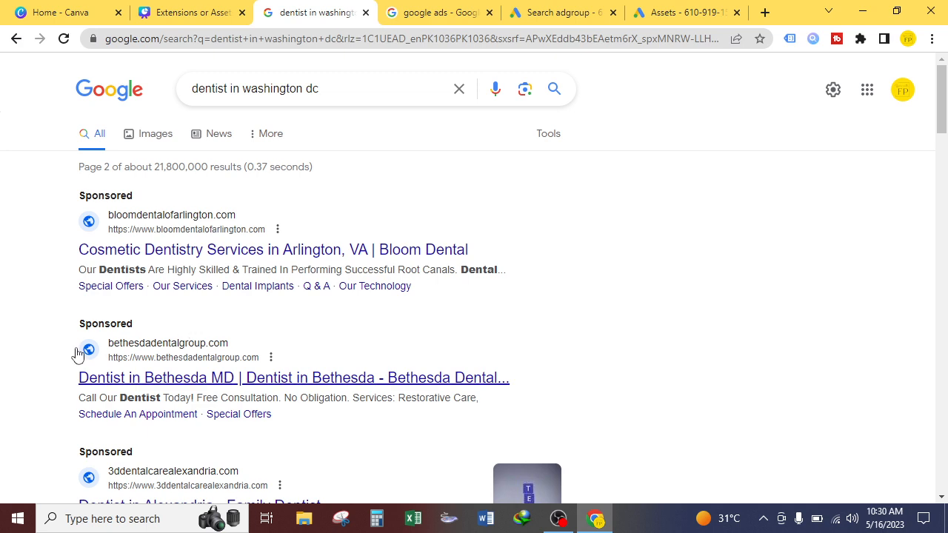
Step: Scroll through the sponsored dentist ads to examine their sitelinks and extra links
{"action": "scroll", "coordinate": [54, 365], "scroll_direction": "down", "scroll_amount": 1}
{"action": "scroll", "coordinate": [54, 365], "scroll_direction": "down", "scroll_amount": 3}
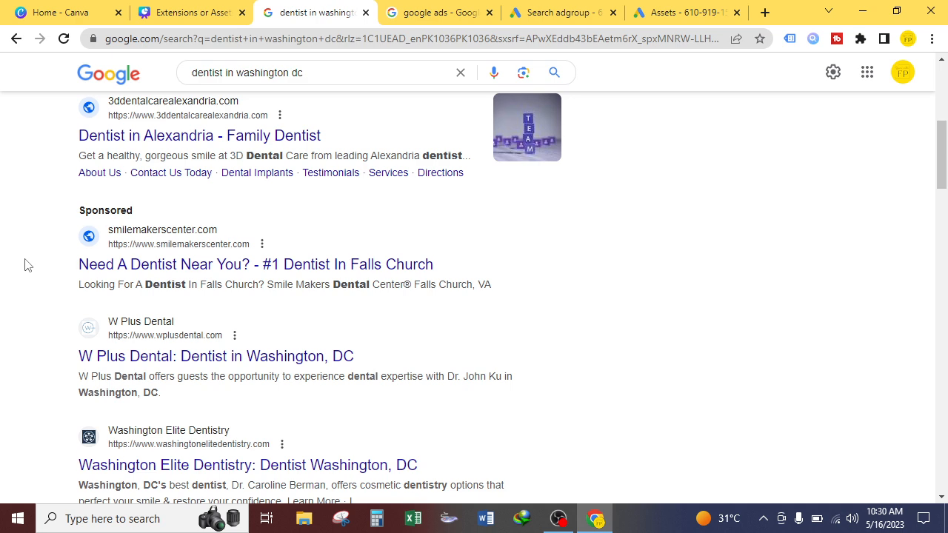
{"action": "left_click", "coordinate": [445, 12]}
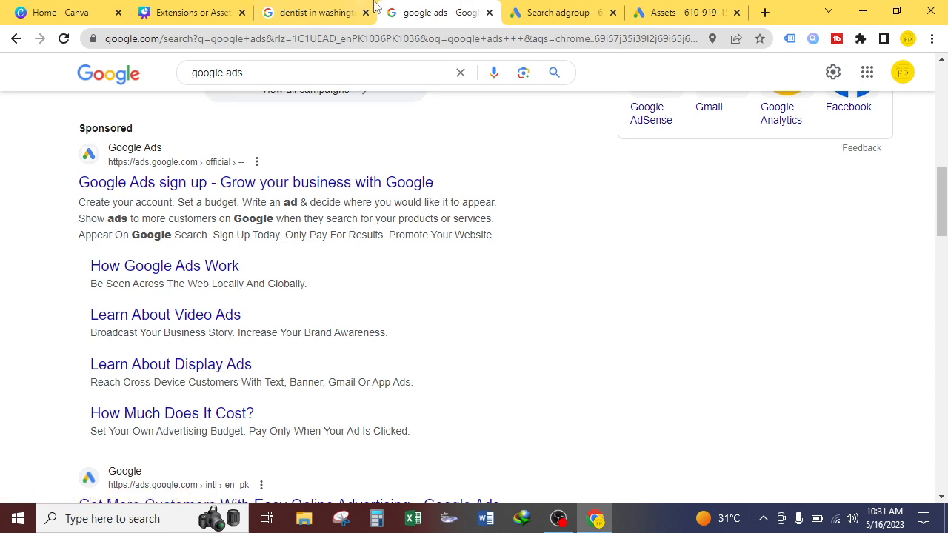
{"action": "left_click", "coordinate": [331, 13]}
{"action": "scroll", "coordinate": [259, 340], "scroll_direction": "up", "scroll_amount": 5}
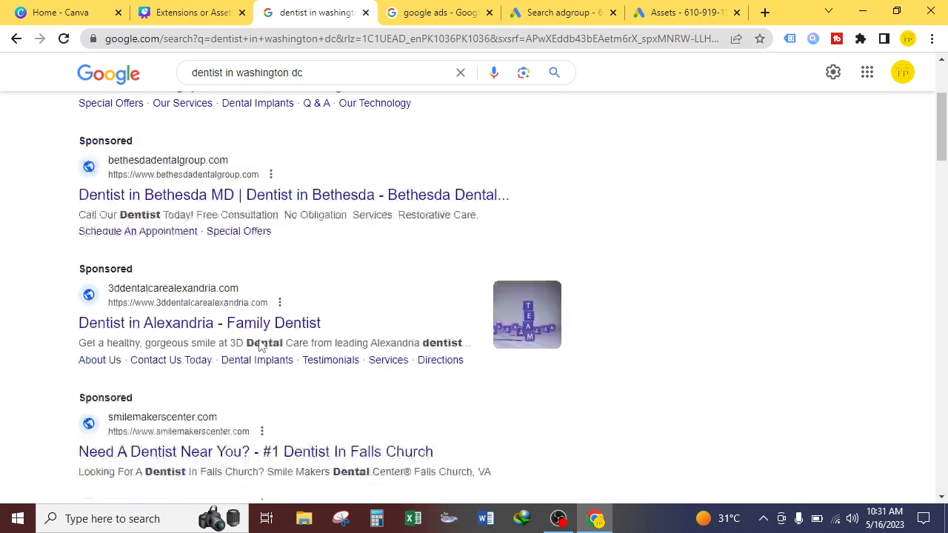
{"action": "scroll", "coordinate": [200, 348], "scroll_direction": "down", "scroll_amount": 1}
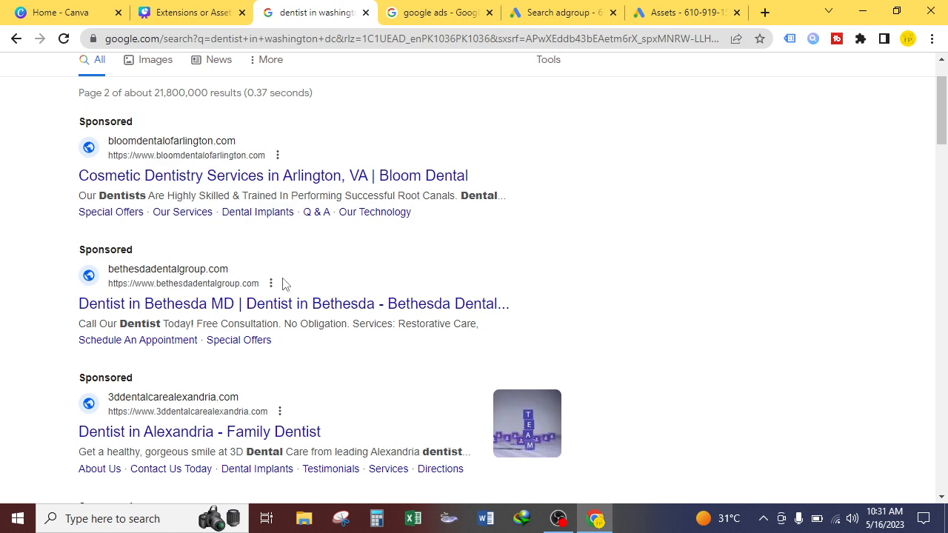
{"action": "scroll", "coordinate": [283, 276], "scroll_direction": "down", "scroll_amount": 3}
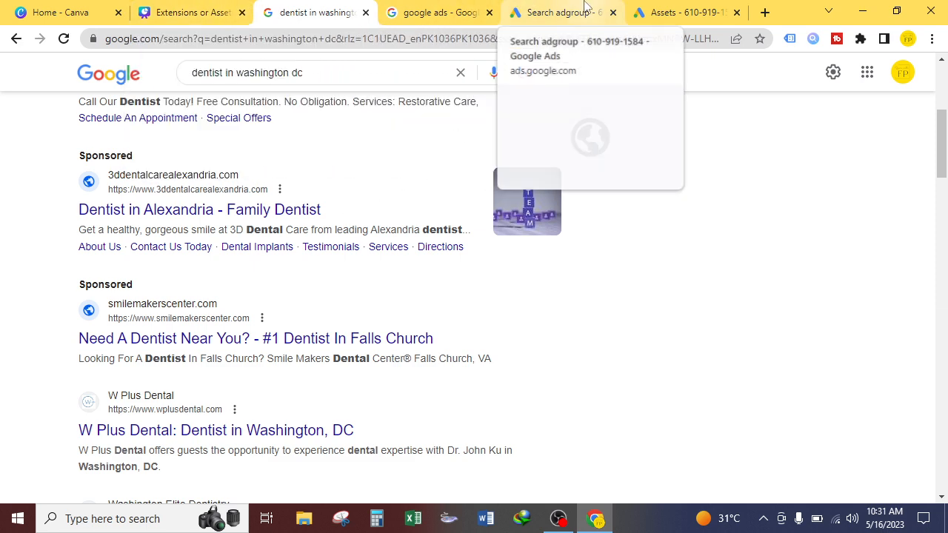
Step: Switch to the new ad group's ad form and review its images, business name and sitelinks sections
{"action": "left_click", "coordinate": [563, 13]}
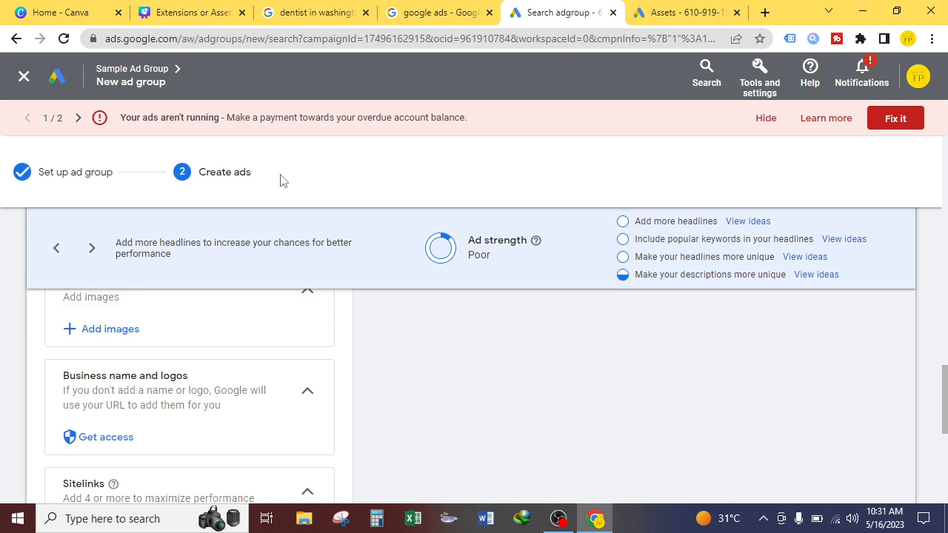
{"action": "scroll", "coordinate": [4, 313], "scroll_direction": "up", "scroll_amount": 3}
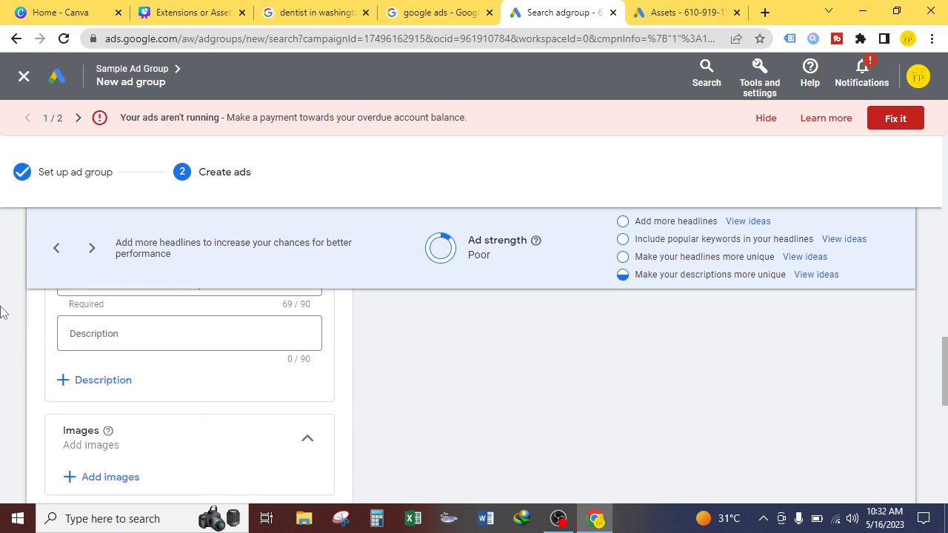
{"action": "scroll", "coordinate": [52, 345], "scroll_direction": "down", "scroll_amount": 5}
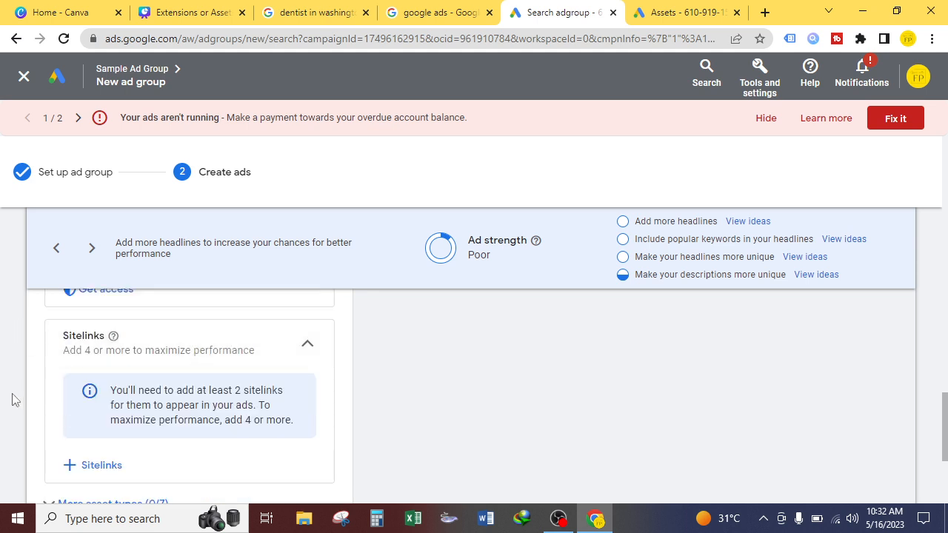
{"action": "scroll", "coordinate": [14, 399], "scroll_direction": "down", "scroll_amount": 5}
{"action": "scroll", "coordinate": [14, 399], "scroll_direction": "up", "scroll_amount": 1}
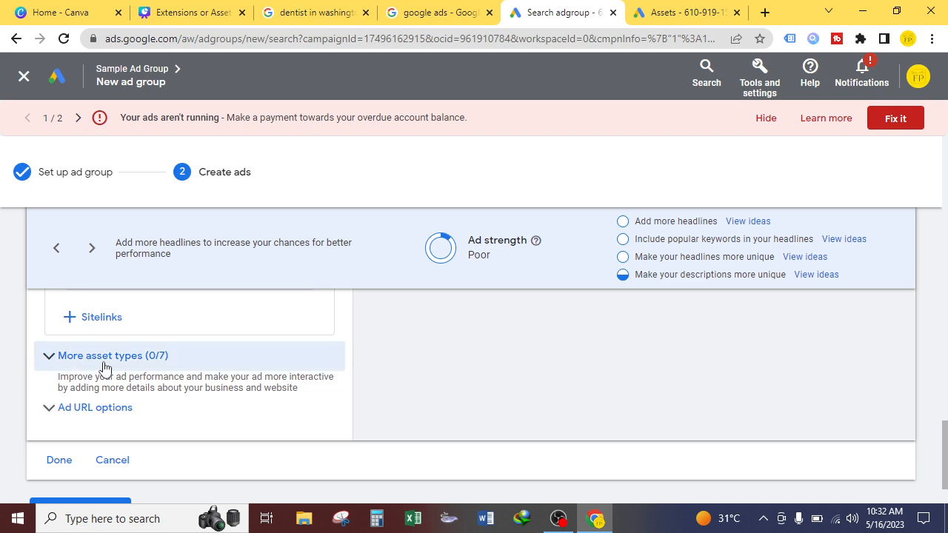
{"action": "scroll", "coordinate": [1, 391], "scroll_direction": "up", "scroll_amount": 8}
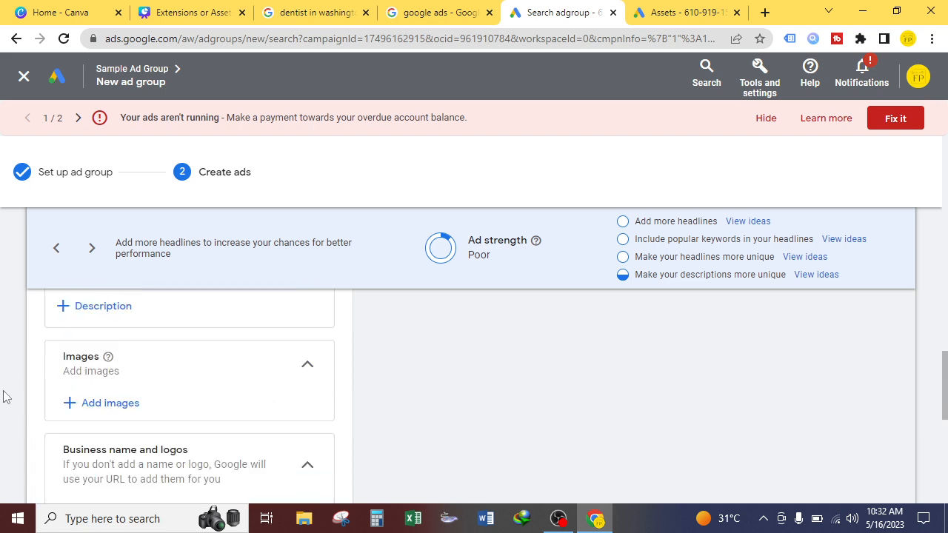
{"action": "scroll", "coordinate": [5, 395], "scroll_direction": "down", "scroll_amount": 1}
{"action": "scroll", "coordinate": [74, 398], "scroll_direction": "down", "scroll_amount": 2}
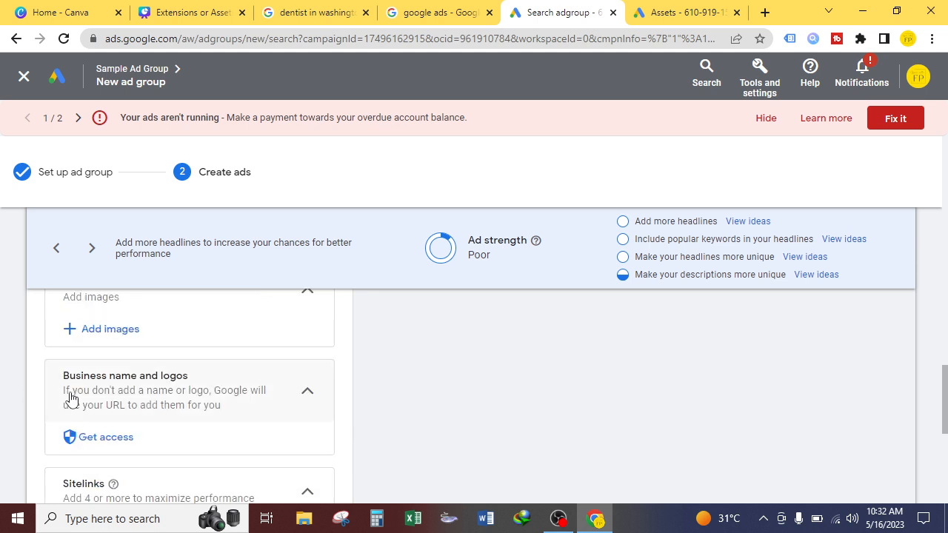
{"action": "scroll", "coordinate": [70, 397], "scroll_direction": "down", "scroll_amount": 2}
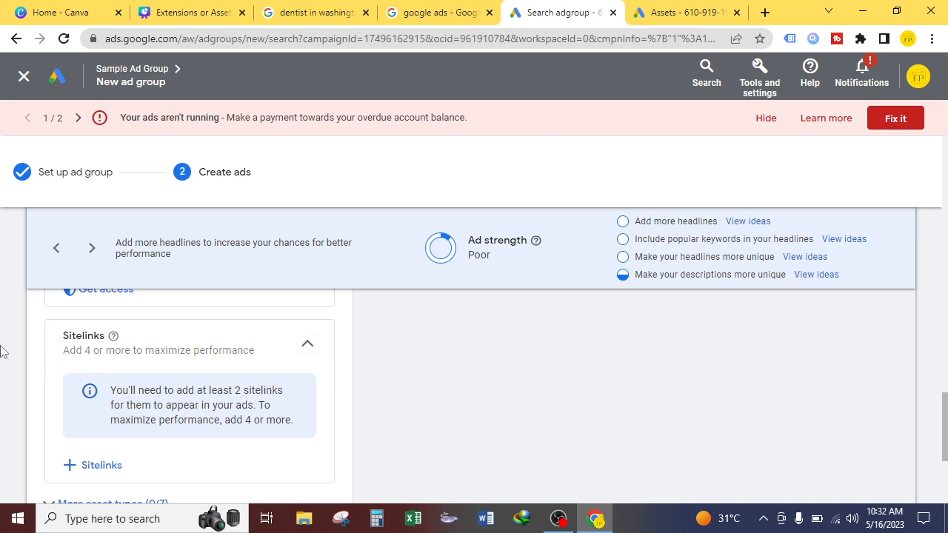
{"action": "scroll", "coordinate": [2, 352], "scroll_direction": "down", "scroll_amount": 1}
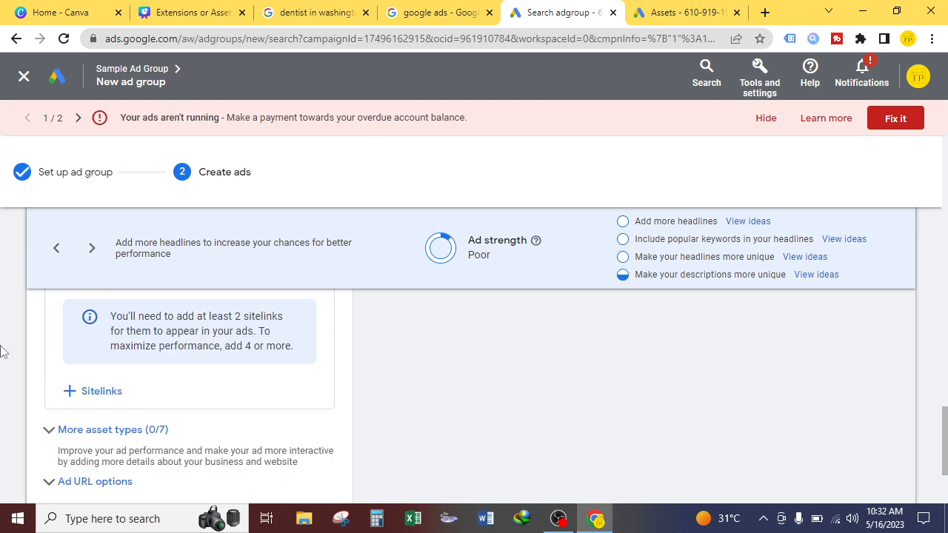
Step: Expand the More asset types section of the ad form and browse the extra asset options
{"action": "left_click", "coordinate": [62, 434]}
{"action": "scroll", "coordinate": [169, 442], "scroll_direction": "down", "scroll_amount": 2}
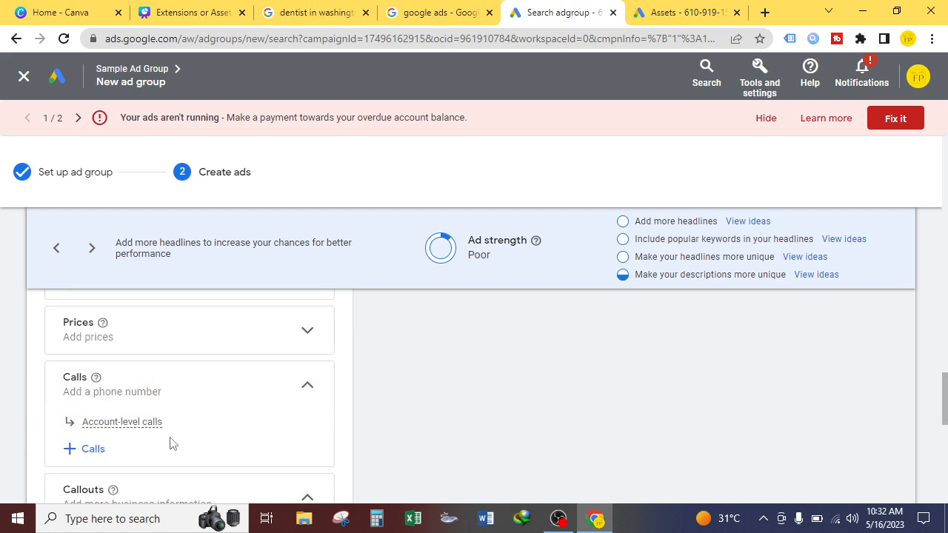
{"action": "scroll", "coordinate": [8, 434], "scroll_direction": "up", "scroll_amount": 5}
{"action": "scroll", "coordinate": [9, 436], "scroll_direction": "down", "scroll_amount": 2}
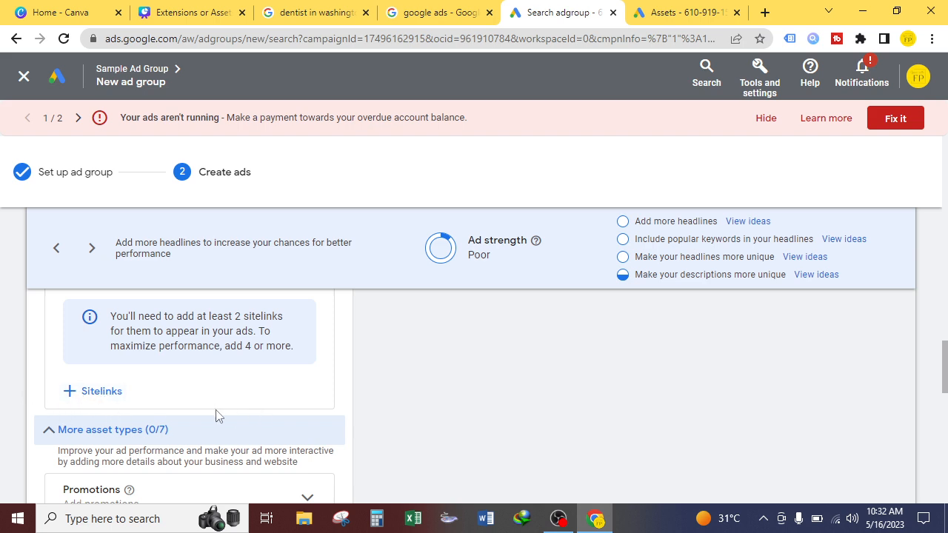
Step: Open the campaign sitelinks panel and review the sitelink text, description and final URL fields
{"action": "left_click", "coordinate": [97, 392]}
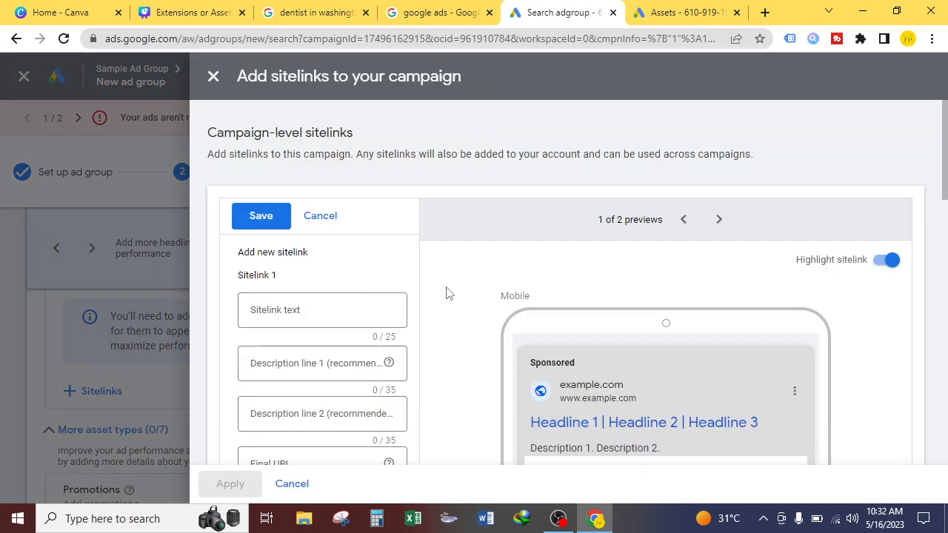
{"action": "scroll", "coordinate": [444, 328], "scroll_direction": "down", "scroll_amount": 1}
{"action": "scroll", "coordinate": [445, 331], "scroll_direction": "down", "scroll_amount": 1}
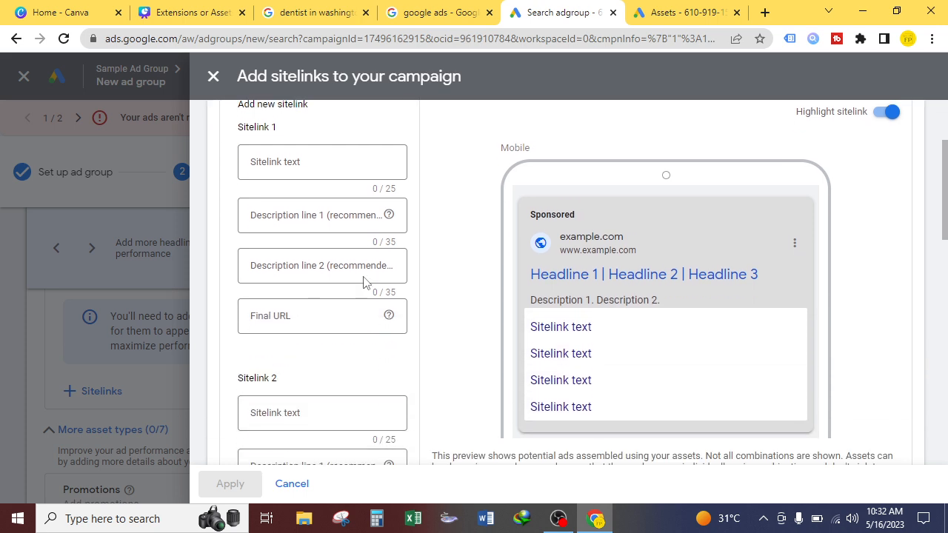
{"action": "scroll", "coordinate": [426, 333], "scroll_direction": "up", "scroll_amount": 2}
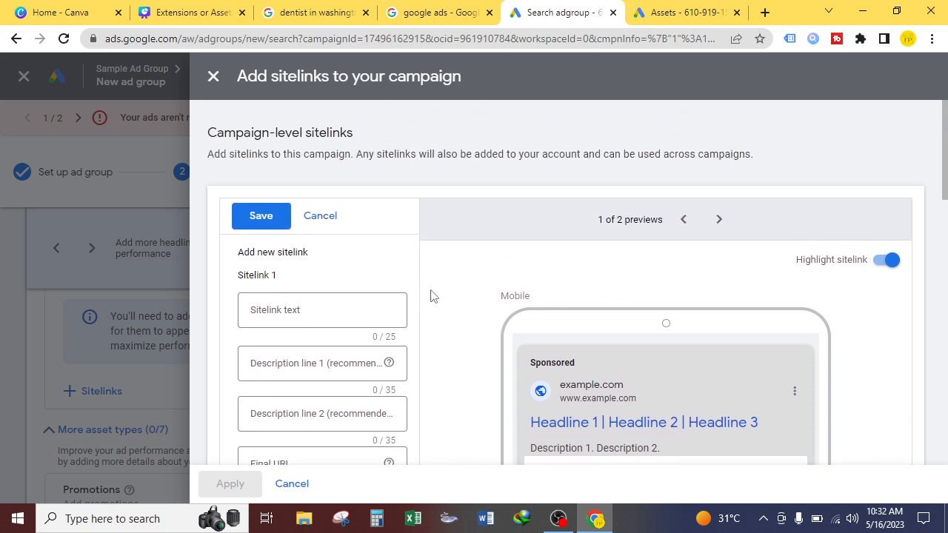
{"action": "scroll", "coordinate": [434, 294], "scroll_direction": "down", "scroll_amount": 10}
{"action": "scroll", "coordinate": [435, 302], "scroll_direction": "down", "scroll_amount": 2}
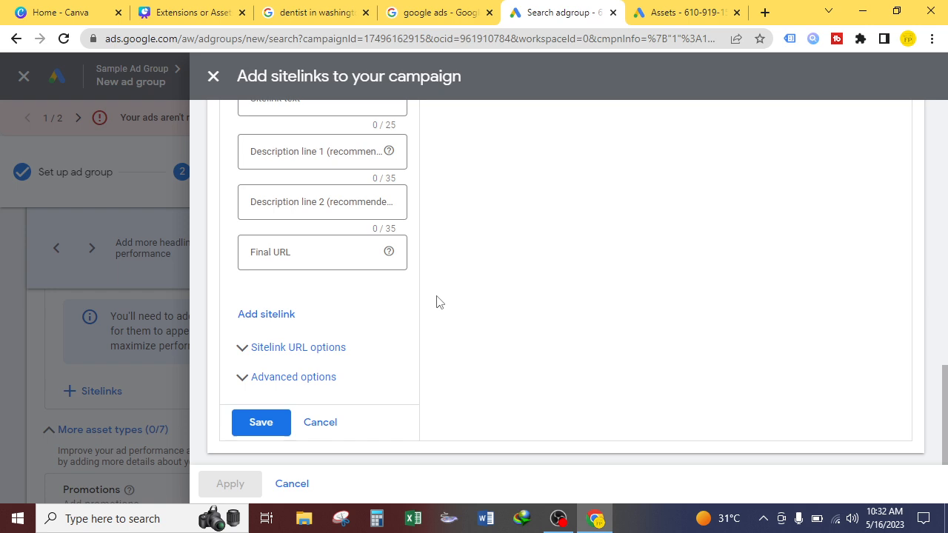
{"action": "scroll", "coordinate": [445, 310], "scroll_direction": "up", "scroll_amount": 5}
{"action": "scroll", "coordinate": [448, 309], "scroll_direction": "up", "scroll_amount": 5}
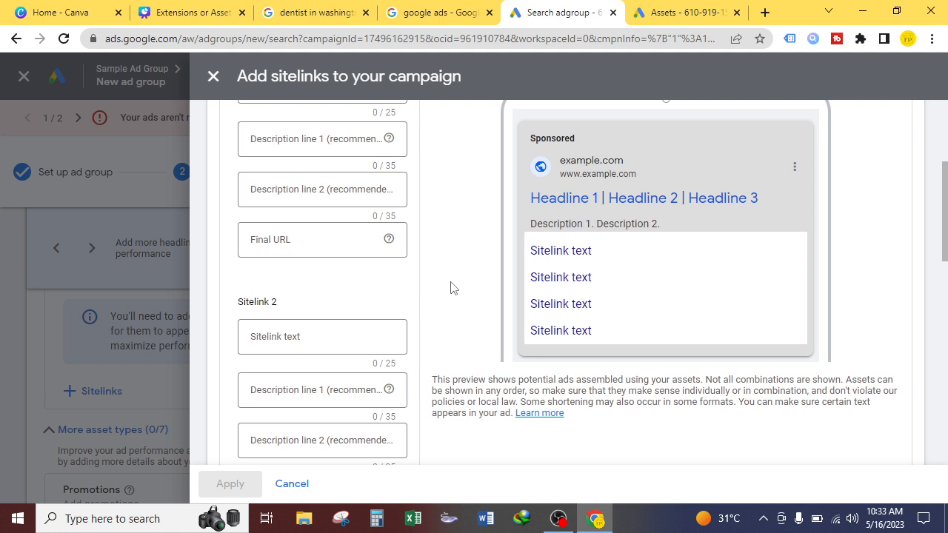
Step: Go to Ad group 1 of Sample Ad Group's assets and start creating a new sitelink asset
{"action": "left_click", "coordinate": [680, 11]}
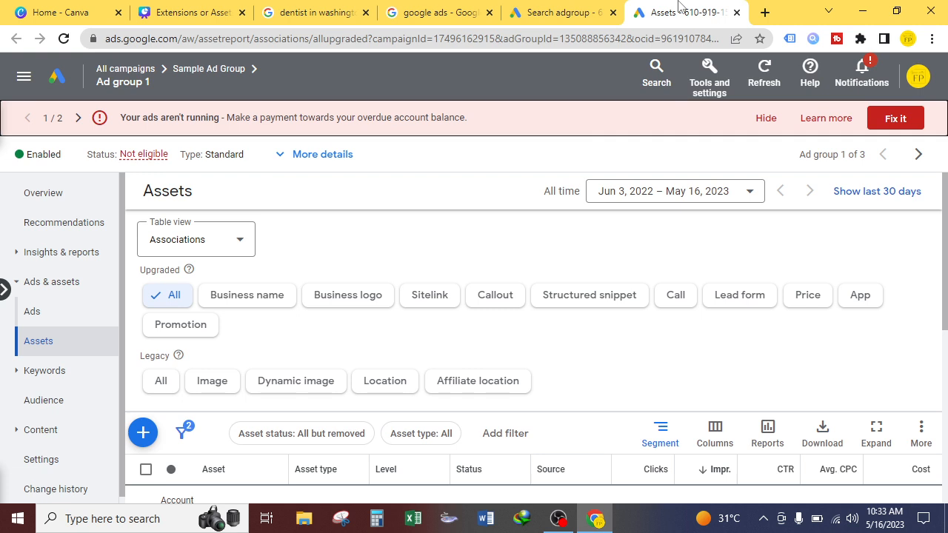
{"action": "left_click", "coordinate": [123, 69]}
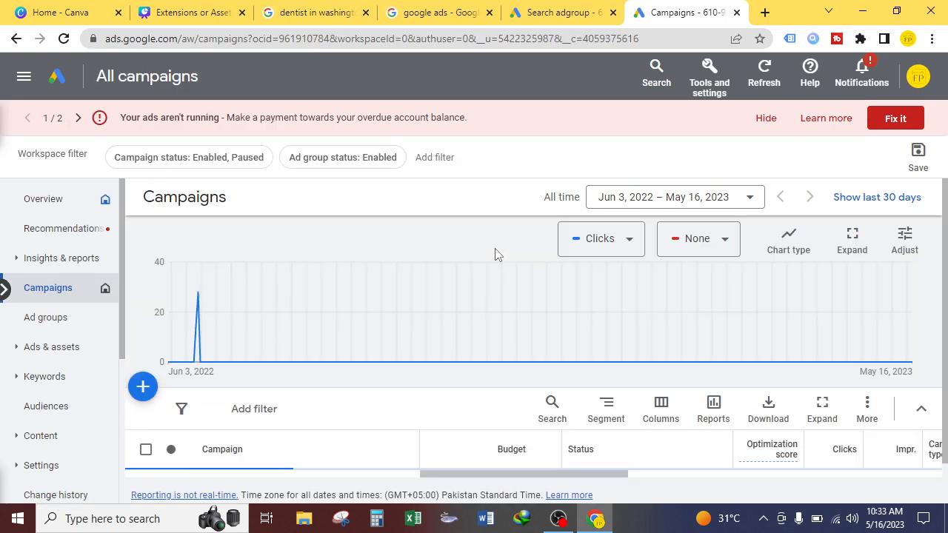
{"action": "scroll", "coordinate": [382, 282], "scroll_direction": "down", "scroll_amount": 2}
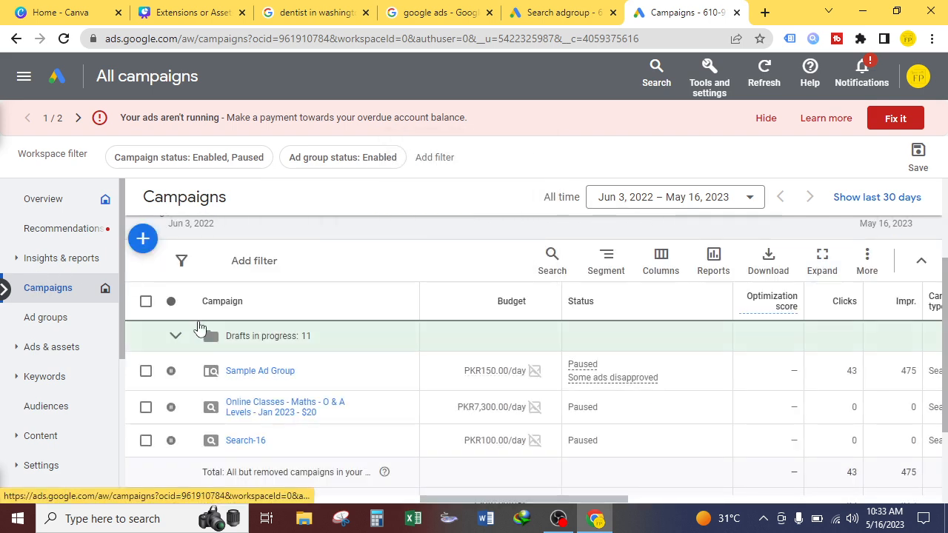
{"action": "left_click", "coordinate": [268, 371]}
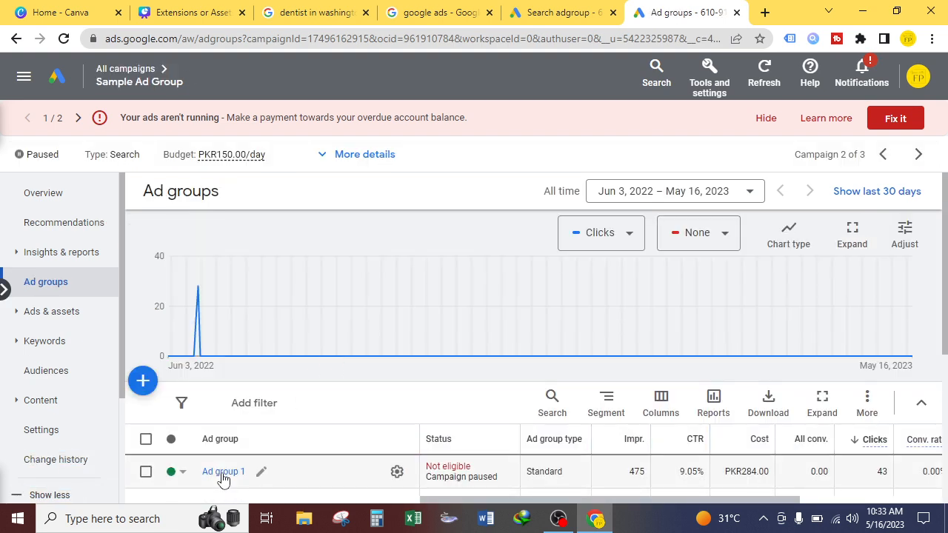
{"action": "left_click", "coordinate": [223, 474]}
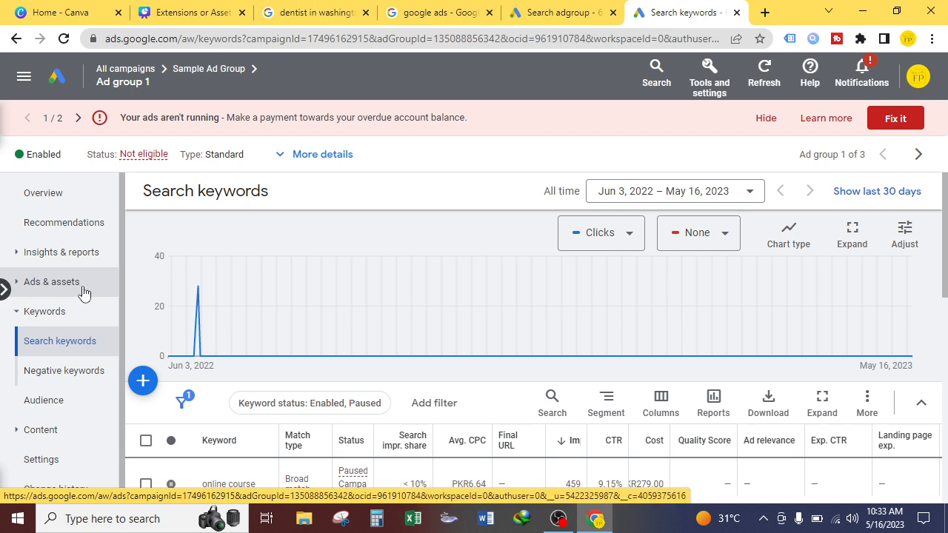
{"action": "left_click", "coordinate": [36, 287]}
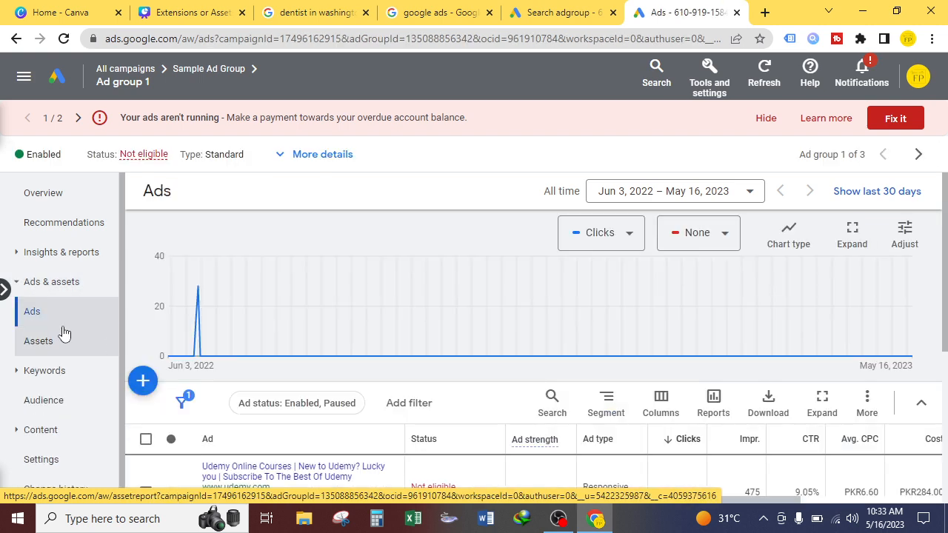
{"action": "left_click", "coordinate": [41, 343]}
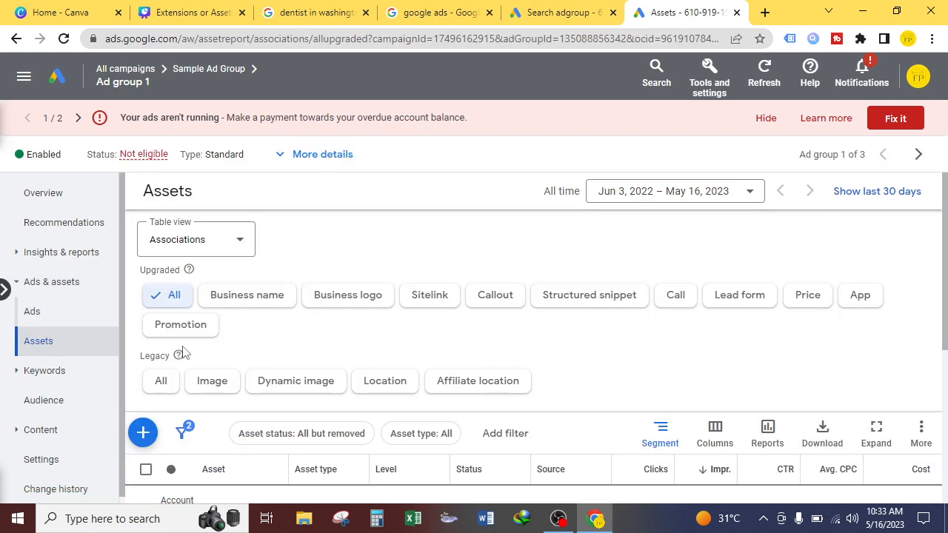
{"action": "left_click", "coordinate": [143, 432]}
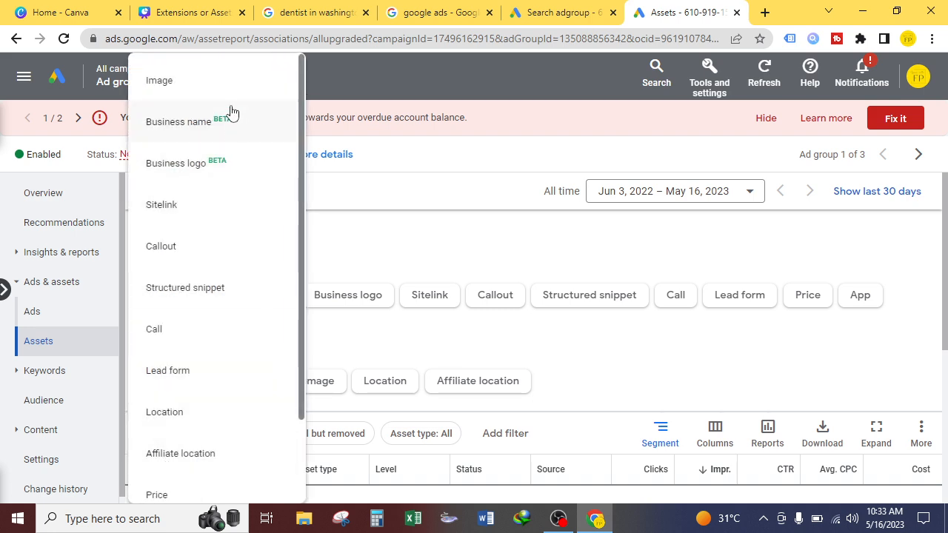
{"action": "left_click", "coordinate": [184, 208]}
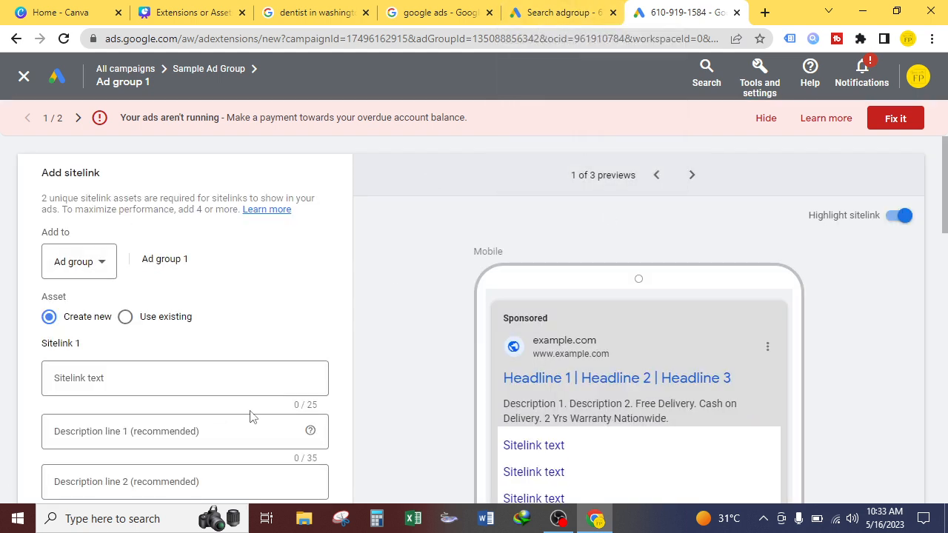
Step: Review the Add to level options for the sitelink, leaving it set to Ad group
{"action": "left_click", "coordinate": [563, 13]}
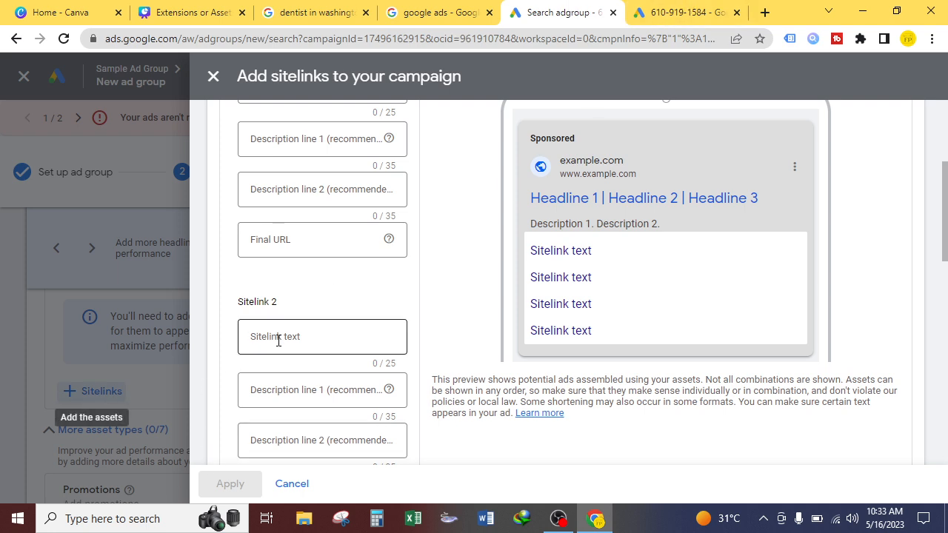
{"action": "scroll", "coordinate": [278, 340], "scroll_direction": "up", "scroll_amount": 5}
{"action": "left_click", "coordinate": [688, 11]}
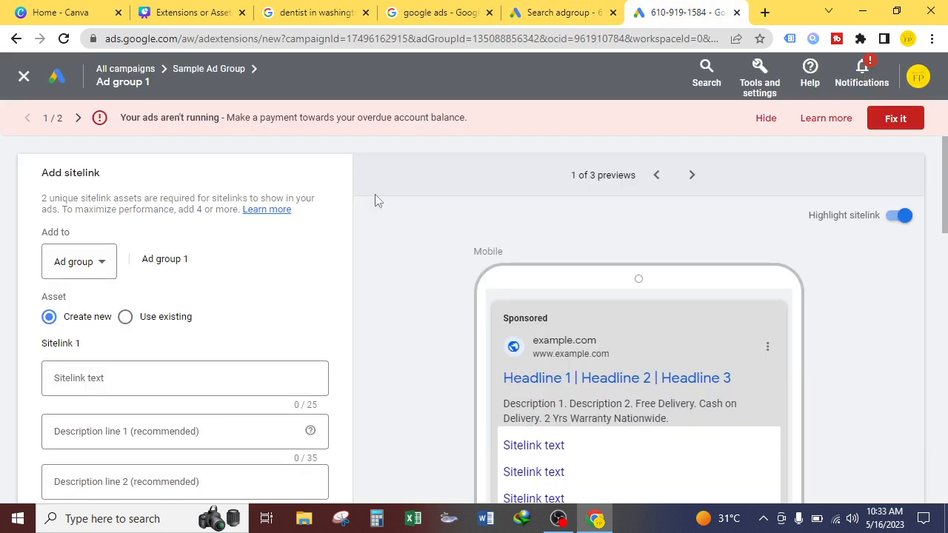
{"action": "left_click", "coordinate": [91, 272]}
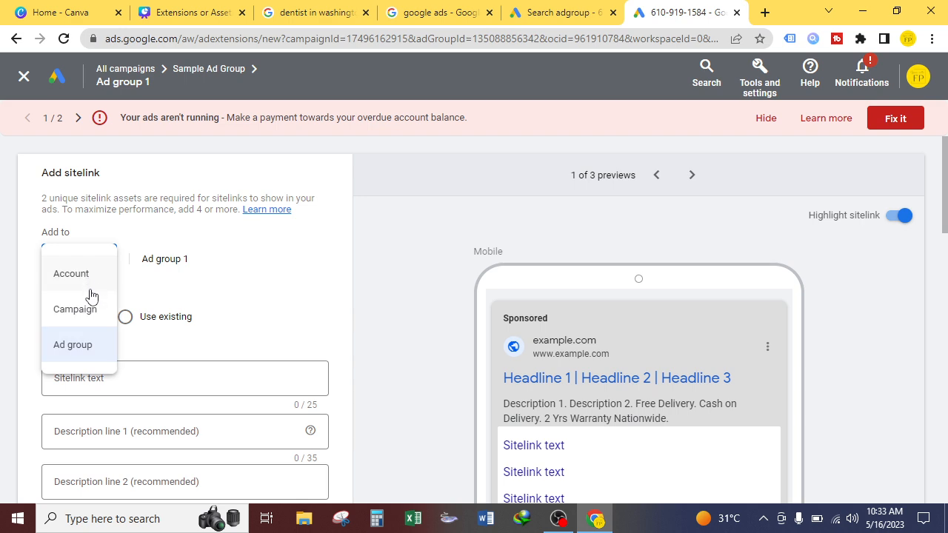
{"action": "left_click", "coordinate": [379, 261]}
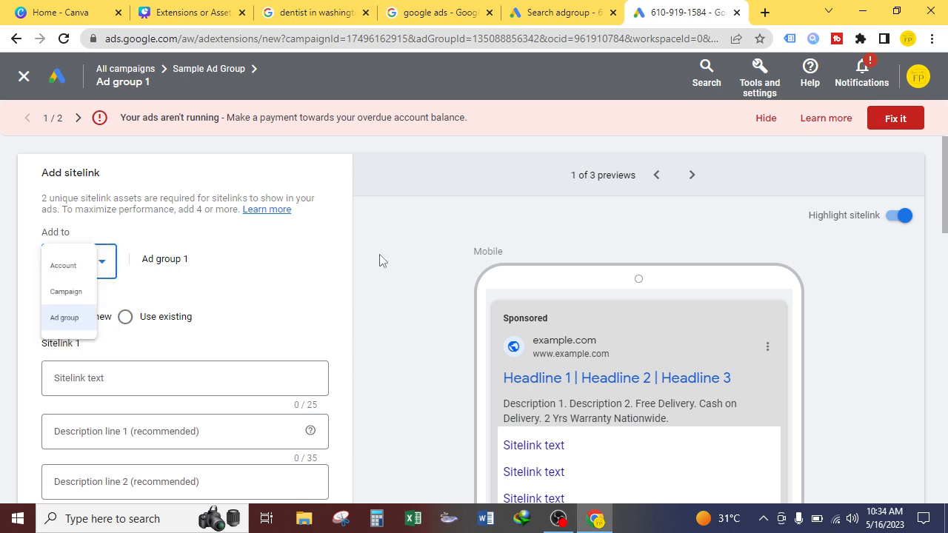
{"action": "left_click", "coordinate": [91, 265]}
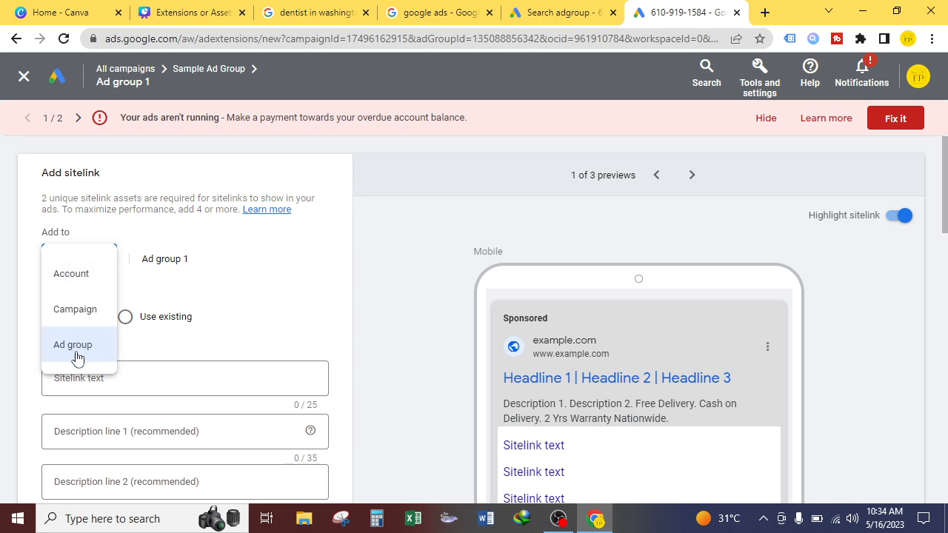
{"action": "left_click", "coordinate": [3, 332]}
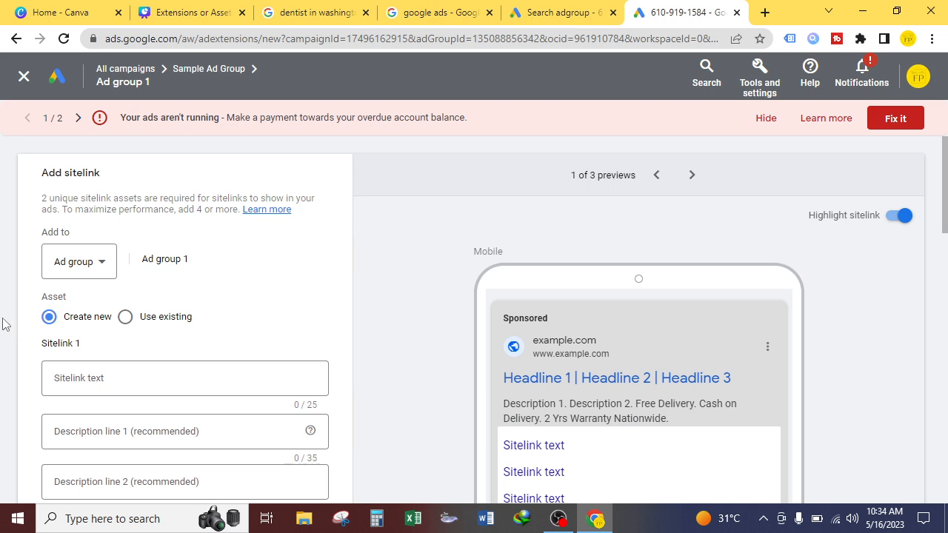
{"action": "scroll", "coordinate": [3, 324], "scroll_direction": "down", "scroll_amount": 1}
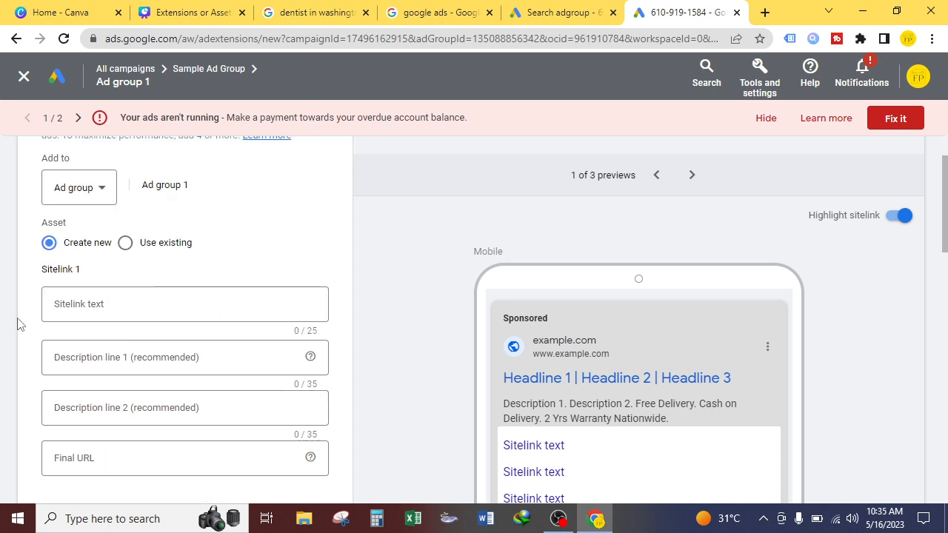
Step: Compare example sitelinks in the open Google search result tabs before filling in the first sitelink
{"action": "left_click", "coordinate": [121, 307]}
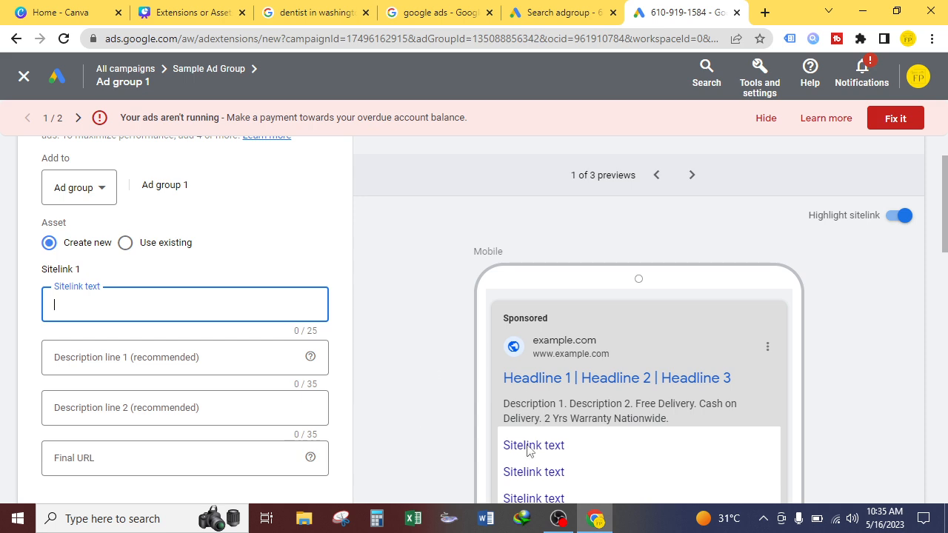
{"action": "left_click", "coordinate": [456, 11]}
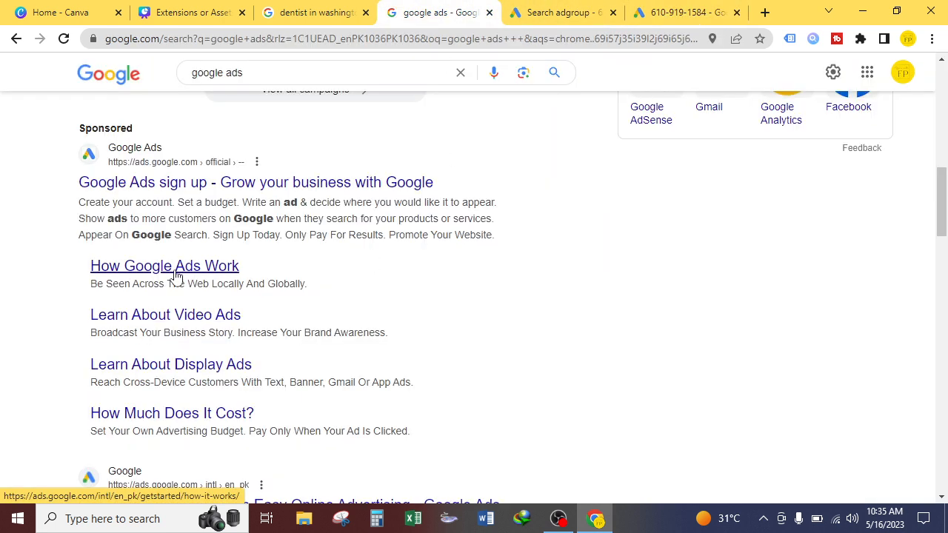
{"action": "left_click", "coordinate": [633, 9]}
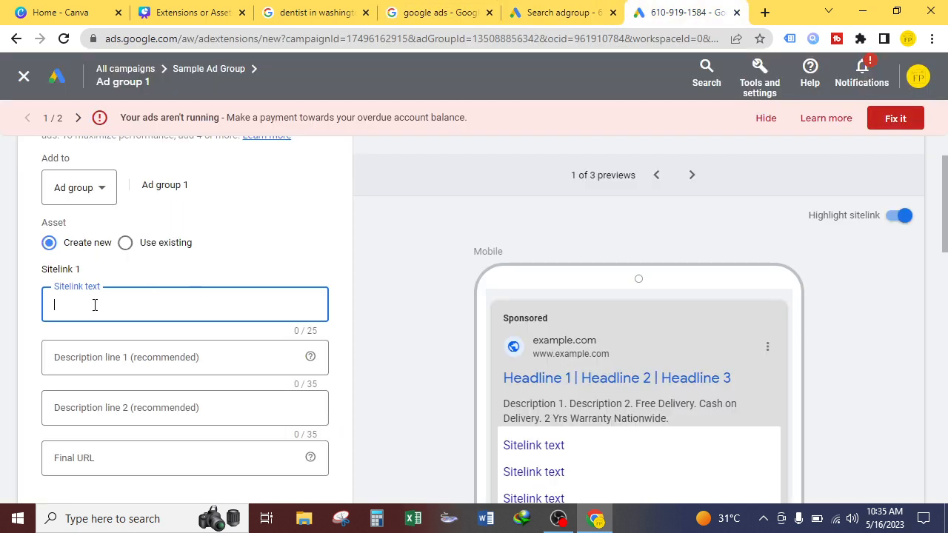
{"action": "left_click", "coordinate": [315, 12]}
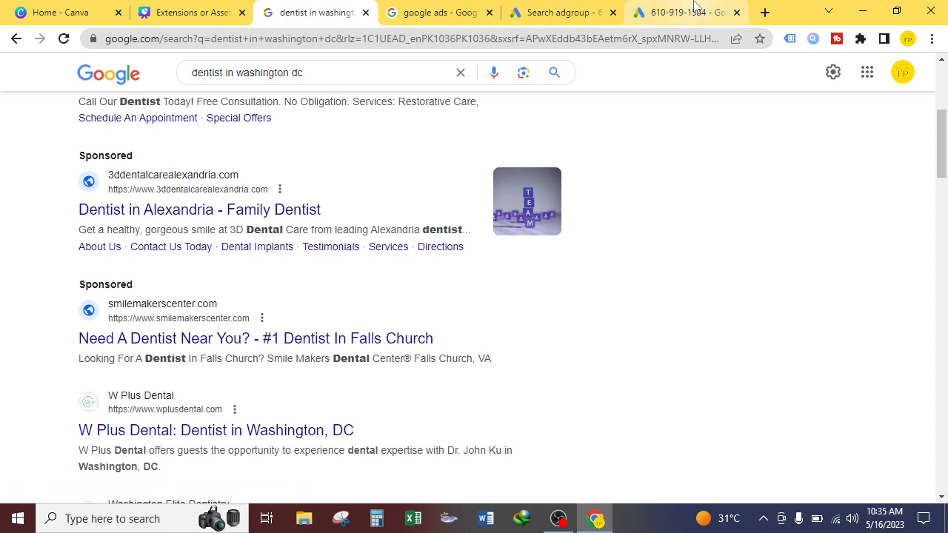
{"action": "left_click", "coordinate": [695, 9]}
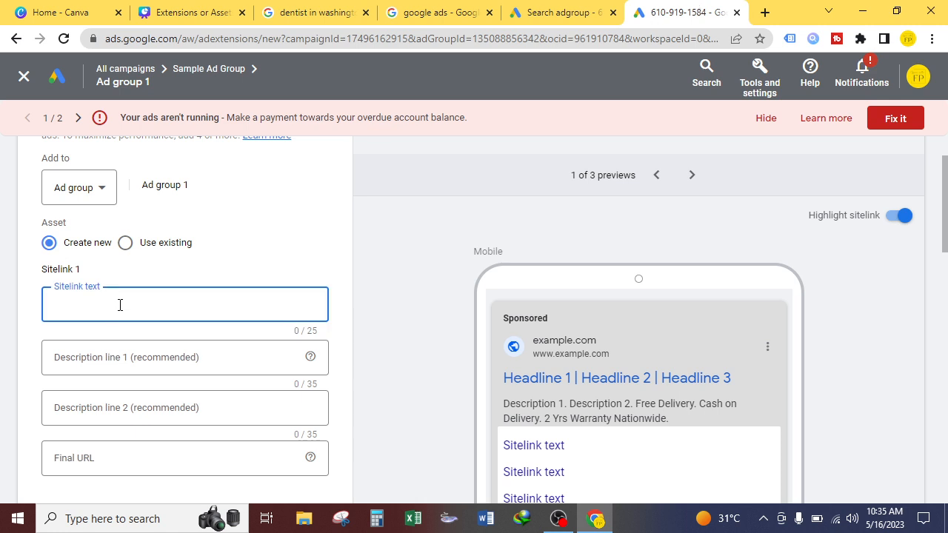
Step: Set the first sitelink's text to Reviews
{"action": "type", "text": "Pedia"}
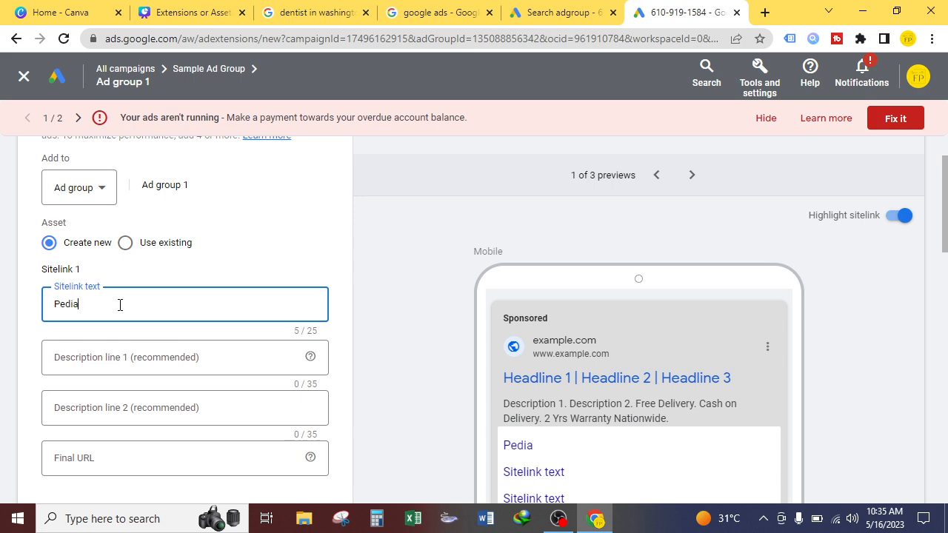
{"action": "type", "text": "tic Dentist"}
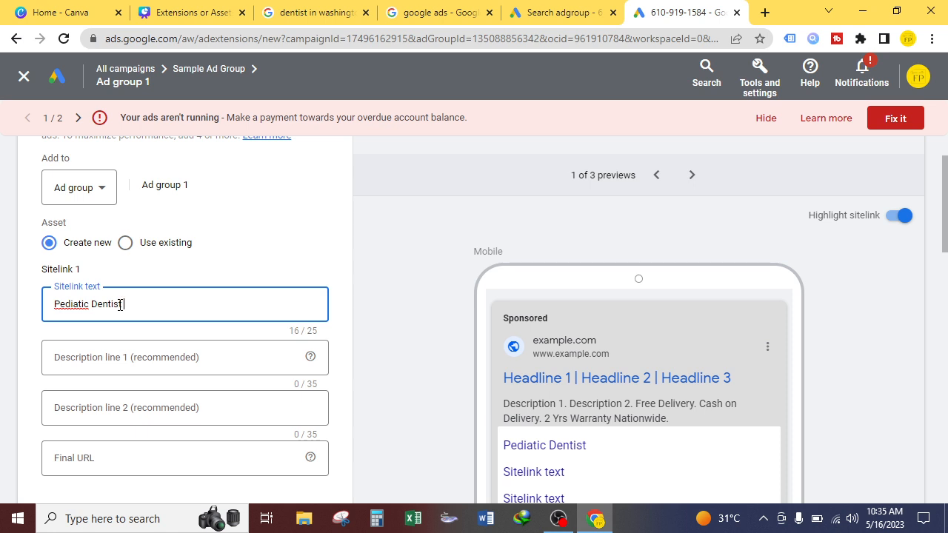
{"action": "right_click", "coordinate": [73, 308]}
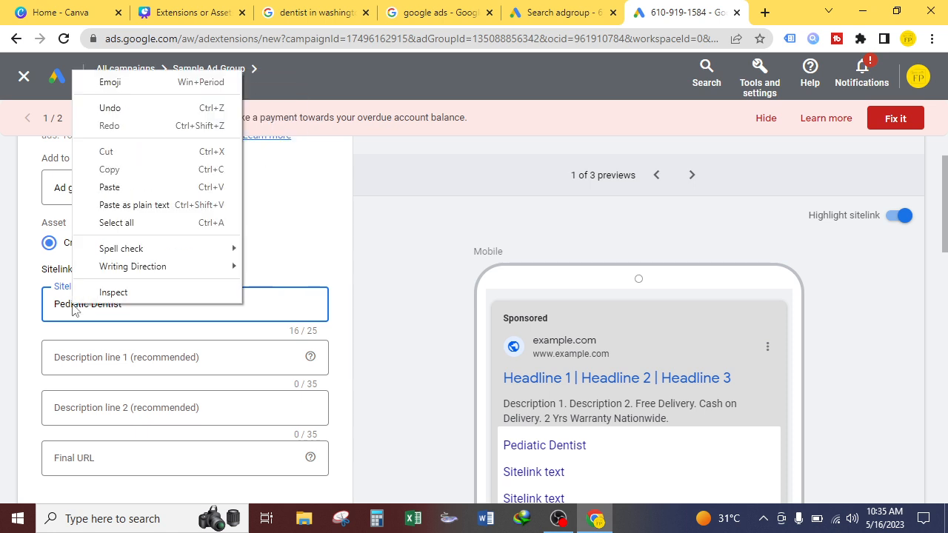
{"action": "left_click", "coordinate": [73, 307]}
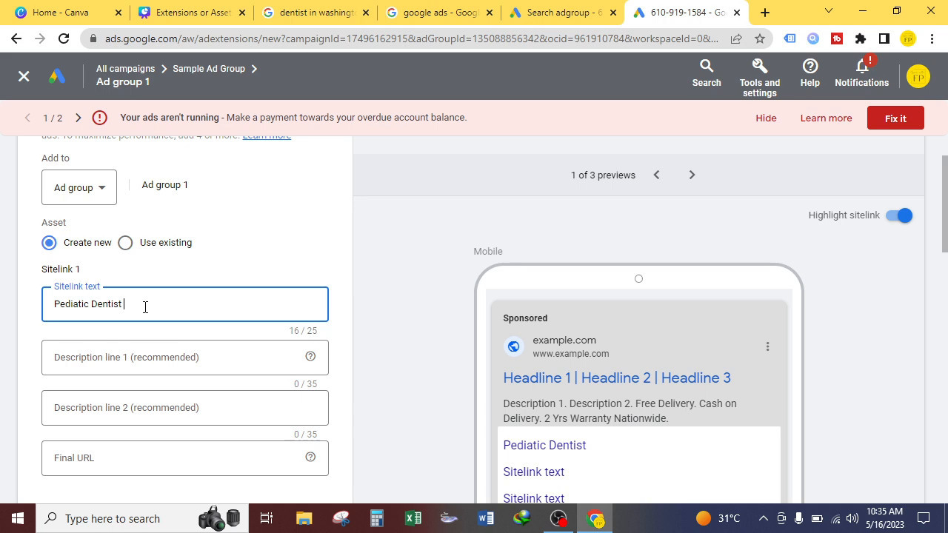
{"action": "triple_click", "coordinate": [115, 301]}
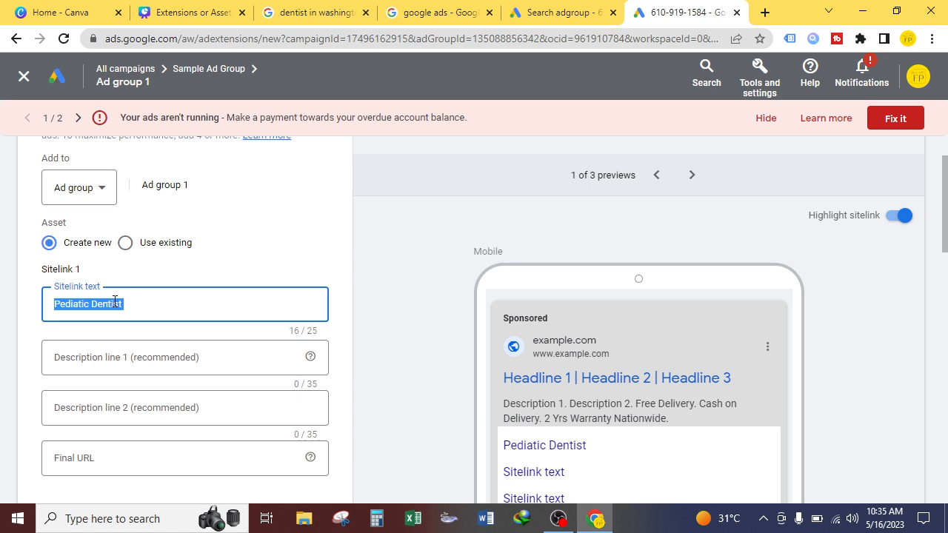
{"action": "type", "text": "Reviews"}
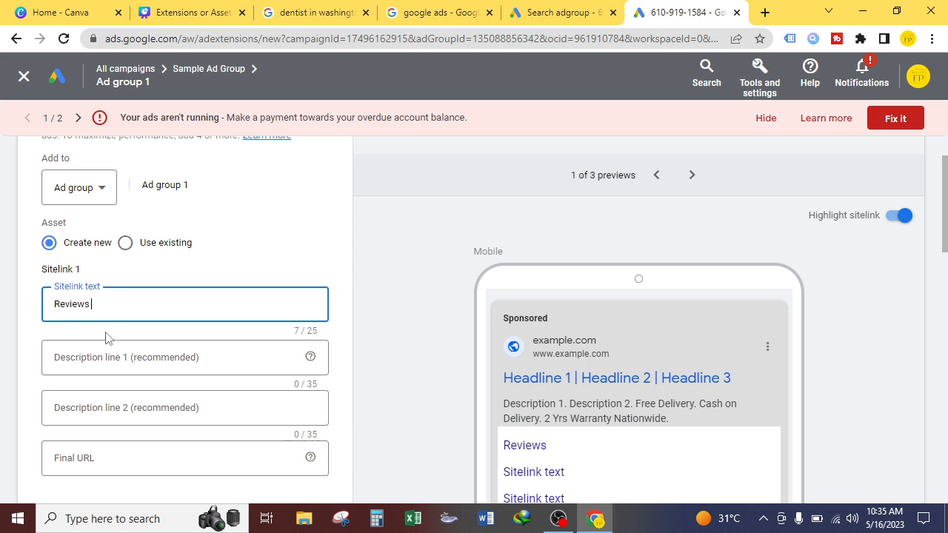
Step: Set the first sitelink's description line 1 to Reviews of our Satisfied customers
{"action": "left_click", "coordinate": [109, 362]}
{"action": "type", "text": "Look at our "}
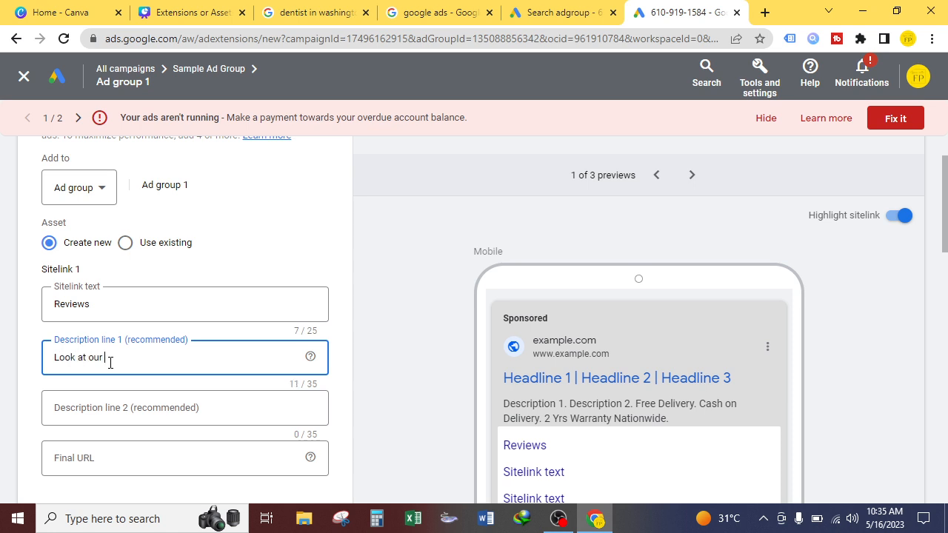
{"action": "type", "text": "Satisfied cutsomers"}
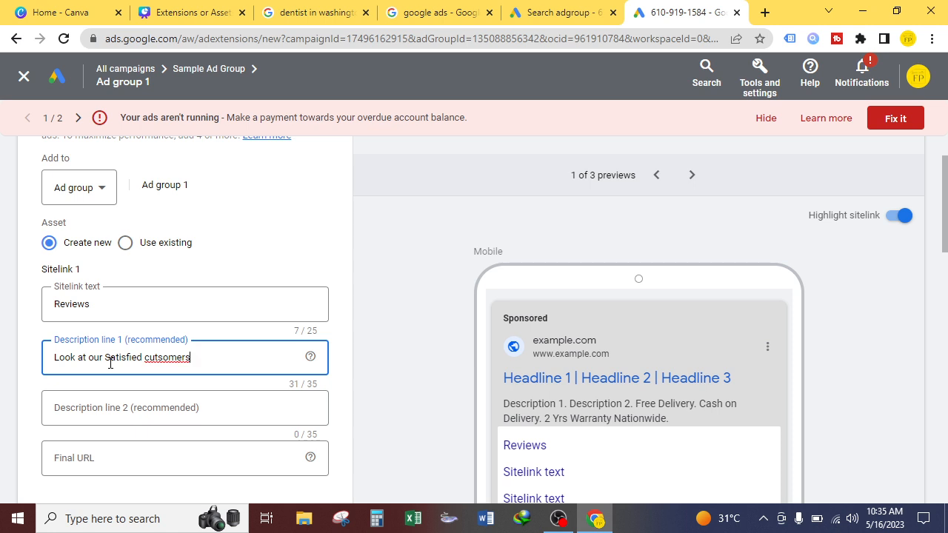
{"action": "right_click", "coordinate": [151, 358]}
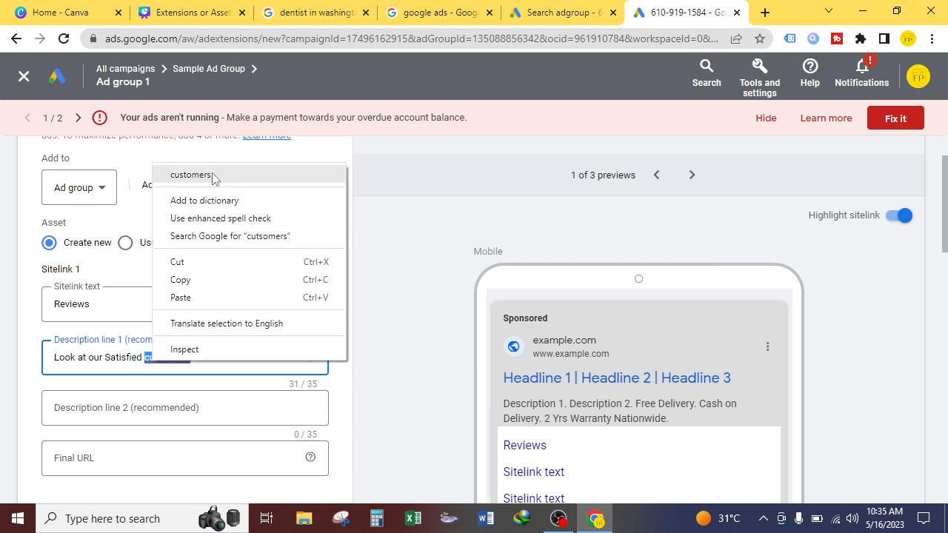
{"action": "left_click", "coordinate": [189, 175]}
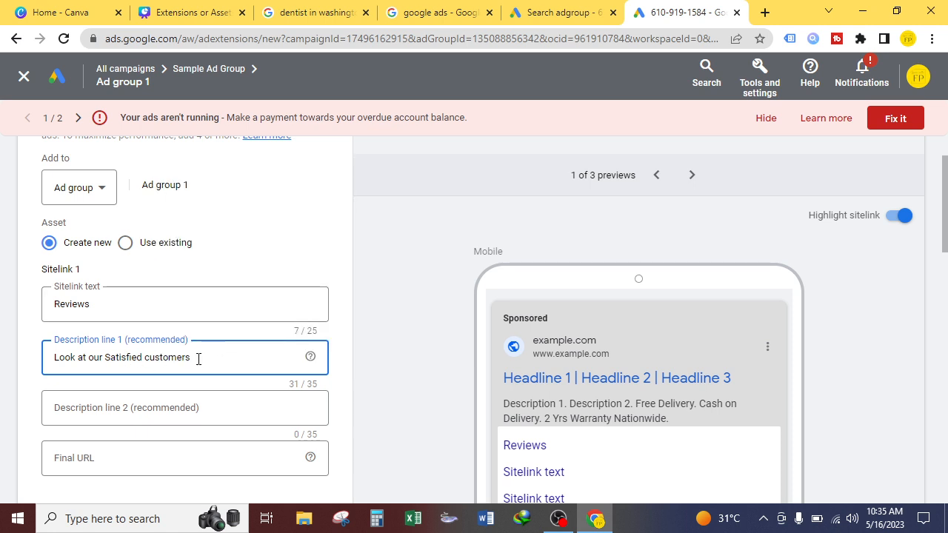
{"action": "type", "text": "have"}
{"action": "type", "text": " to"}
{"action": "key", "text": "BackSpace"}
{"action": "key", "text": "BackSpace"}
{"action": "key", "text": "BackSpace"}
{"action": "key", "text": "BackSpace"}
{"action": "key", "text": "BackSpace"}
{"action": "key", "text": "BackSpace"}
{"action": "key", "text": "BackSpace"}
{"action": "key", "text": "BackSpace"}
{"action": "left_click_drag", "start_coordinate": [104, 360], "coordinate": [29, 359]}
{"action": "type", "text": "Reviews of our"}
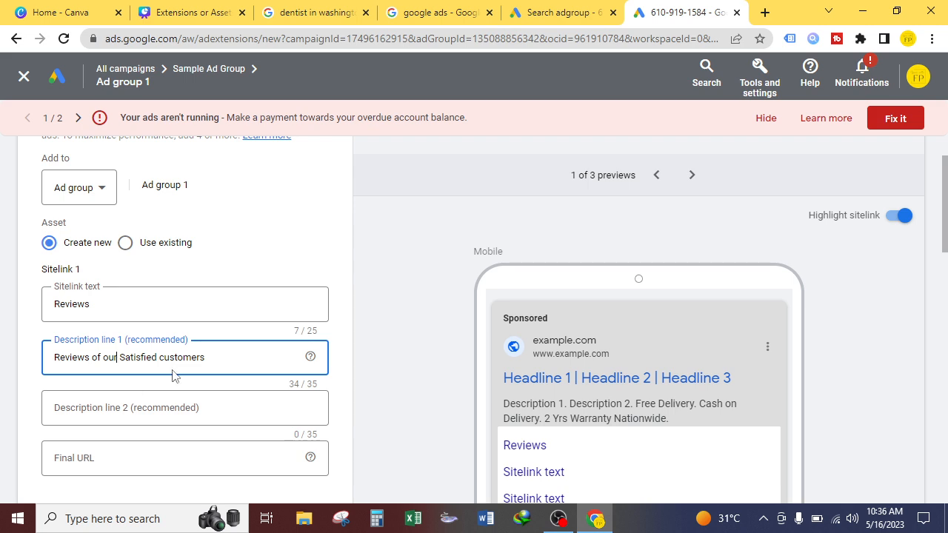
Step: Compare the sitelink examples in the other open browser tabs
{"action": "left_click", "coordinate": [560, 12]}
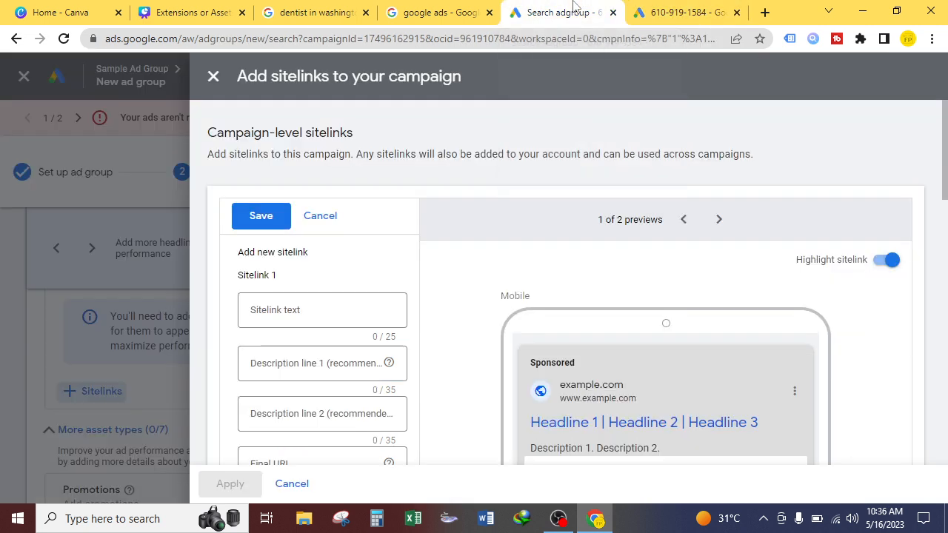
{"action": "left_click", "coordinate": [470, 6]}
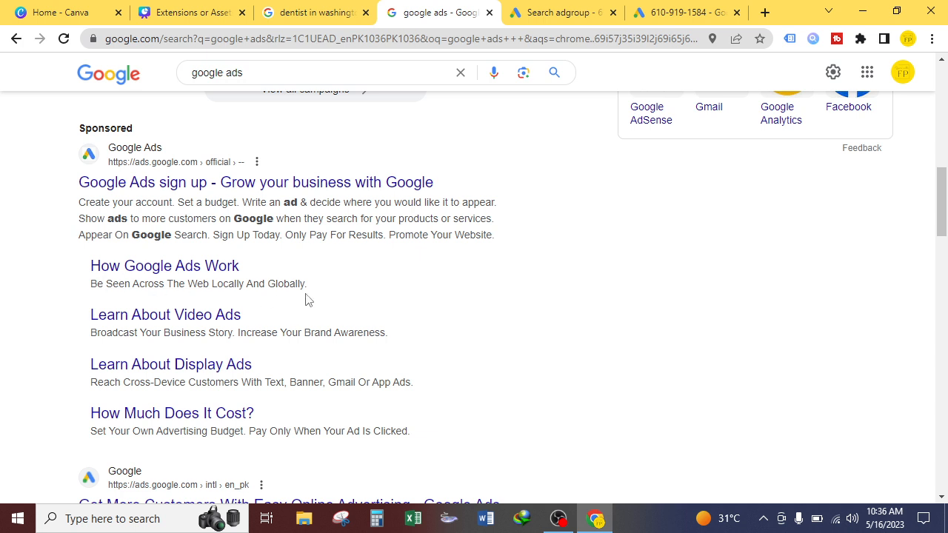
{"action": "left_click", "coordinate": [331, 6]}
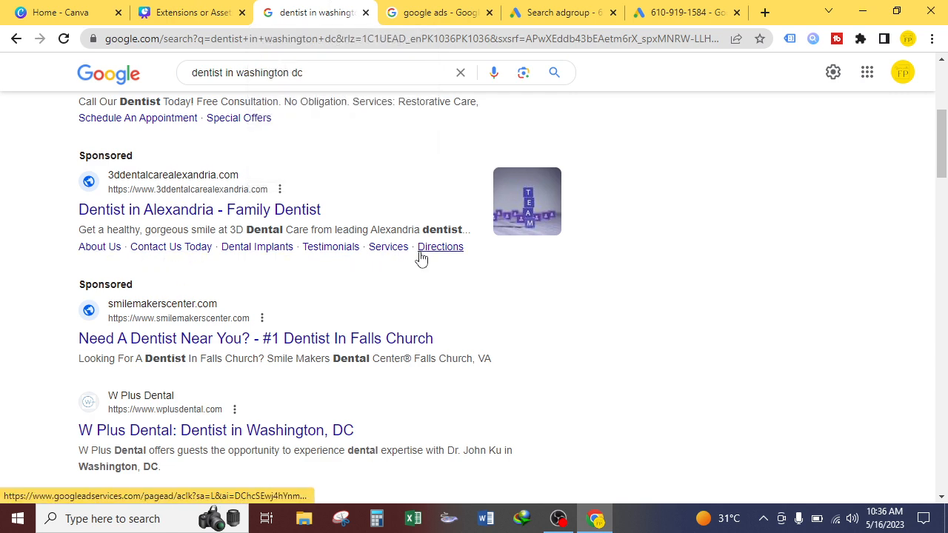
{"action": "left_click", "coordinate": [392, 6]}
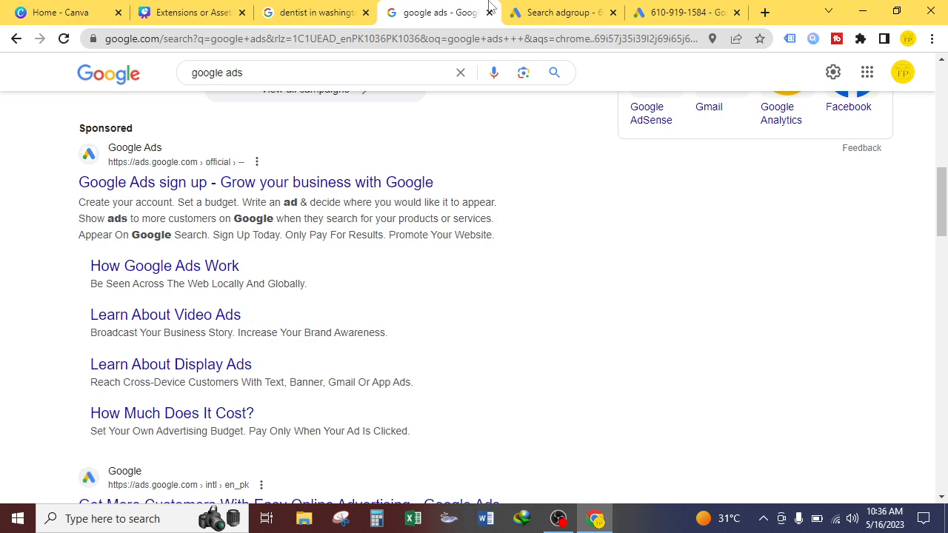
{"action": "left_click", "coordinate": [578, 6]}
{"action": "left_click", "coordinate": [678, 12]}
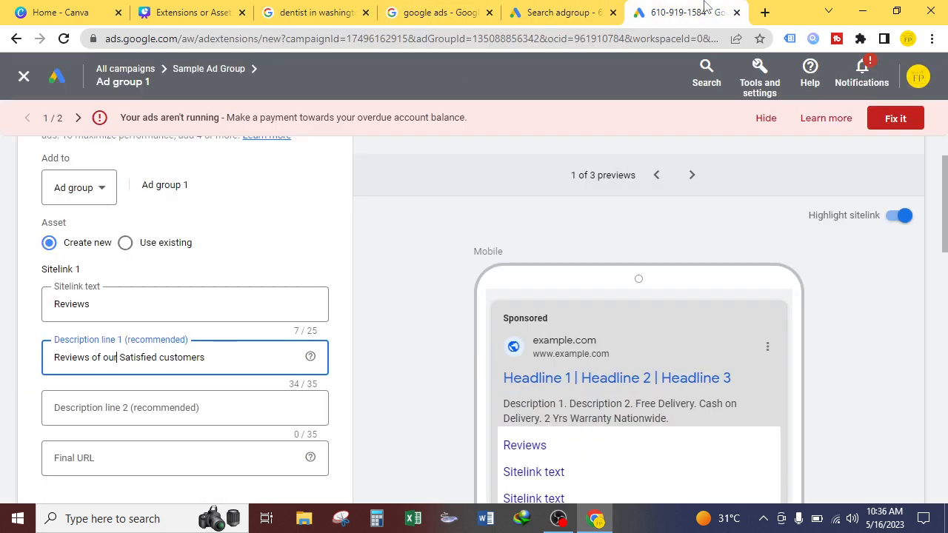
Step: Set the first sitelink's description line 2 to 100% Satisfaction Level
{"action": "scroll", "coordinate": [81, 362], "scroll_direction": "down", "scroll_amount": 1}
{"action": "left_click", "coordinate": [147, 335]}
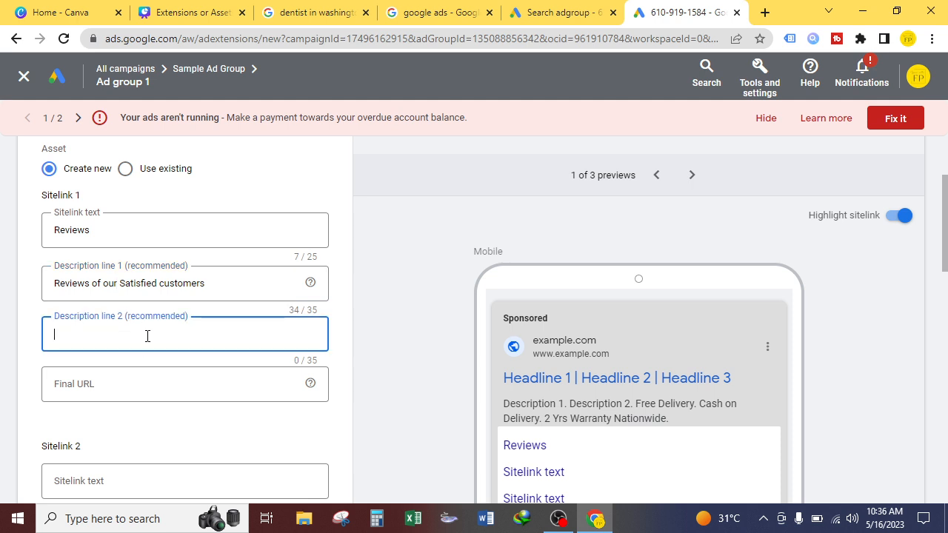
{"action": "type", "text": "100% Satisfaction Level"}
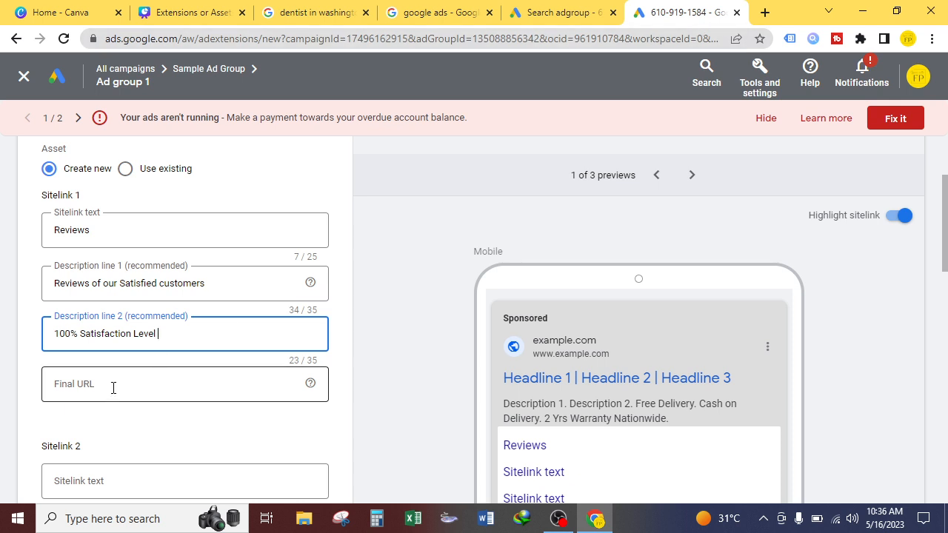
Step: Copy the 3ddentalcarealexandria.com address from the sponsored dentist ad and paste it as the first sitelink's final URL
{"action": "left_click", "coordinate": [436, 10]}
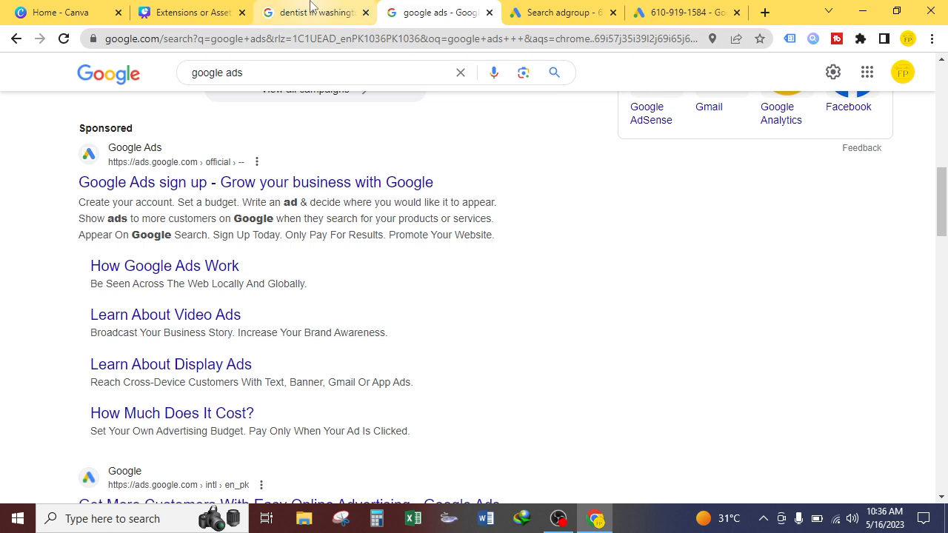
{"action": "left_click", "coordinate": [311, 11]}
{"action": "left_click", "coordinate": [187, 213]}
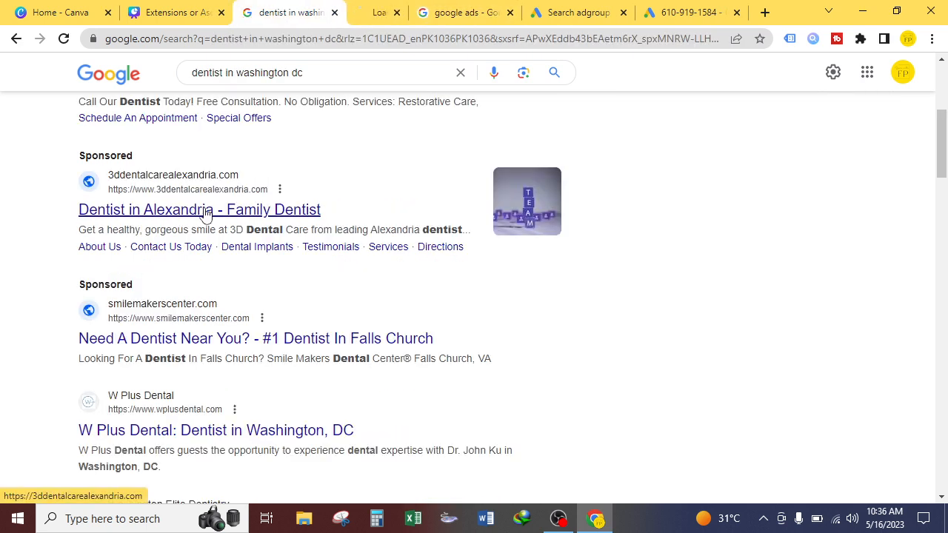
{"action": "left_click_drag", "start_coordinate": [235, 39], "coordinate": [165, 40]}
{"action": "right_click", "coordinate": [164, 38]}
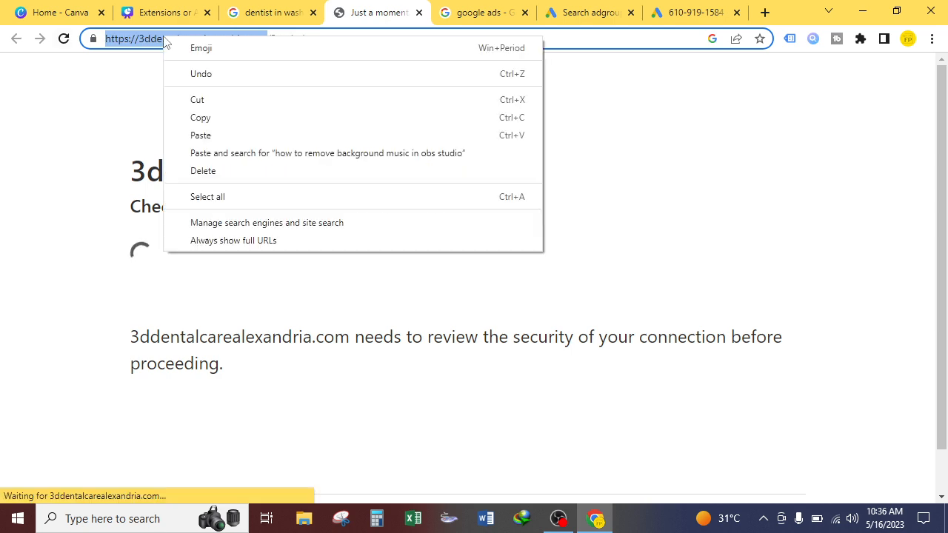
{"action": "left_click", "coordinate": [197, 117]}
{"action": "left_click", "coordinate": [685, 12]}
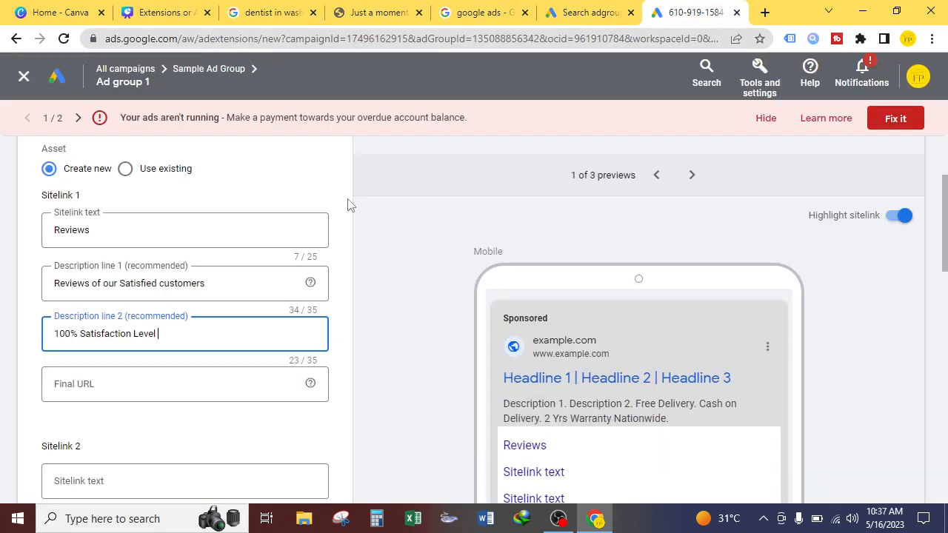
{"action": "left_click", "coordinate": [140, 386]}
{"action": "key", "text": "ctrl+v"}
{"action": "left_click", "coordinate": [28, 348]}
{"action": "scroll", "coordinate": [415, 323], "scroll_direction": "down", "scroll_amount": 1}
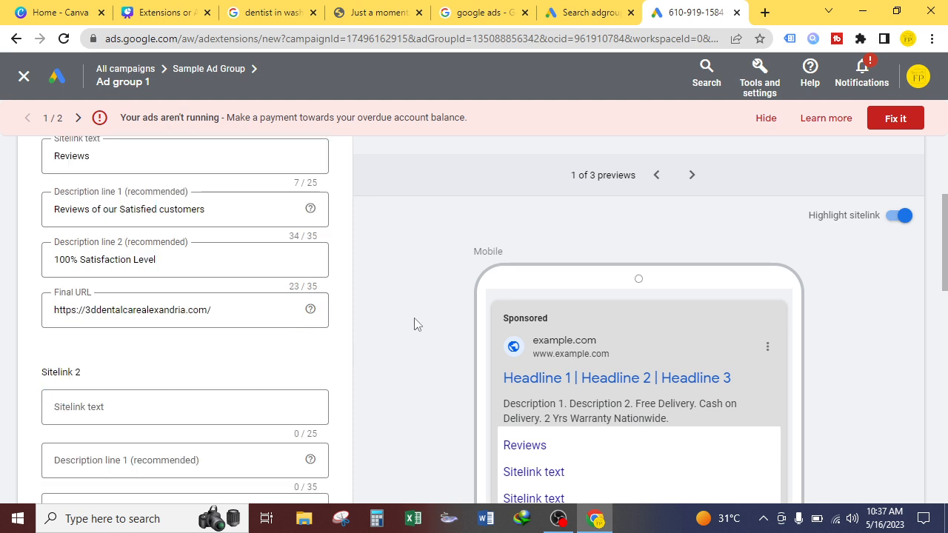
Step: Switch between the mobile and desktop previews to check how the first sitelink appears in the ad
{"action": "left_click", "coordinate": [691, 178]}
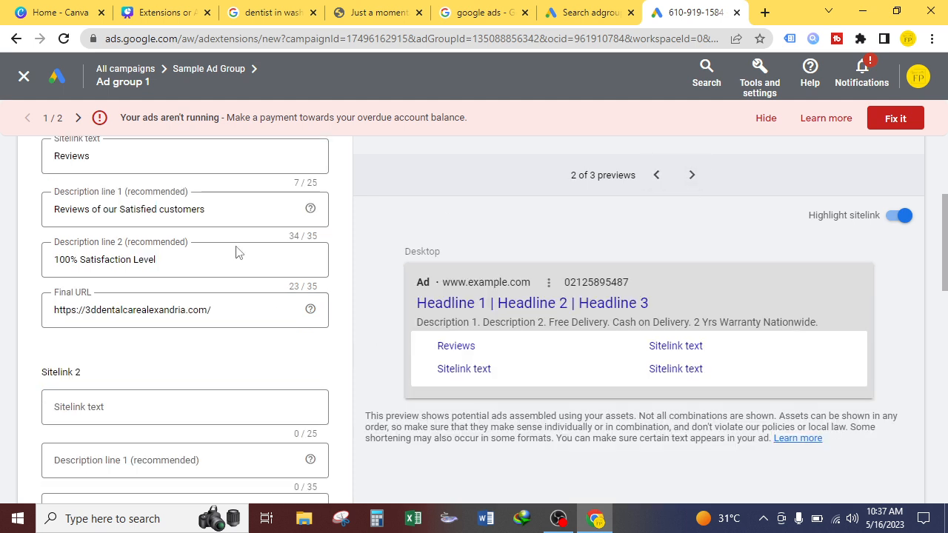
{"action": "left_click", "coordinate": [655, 175]}
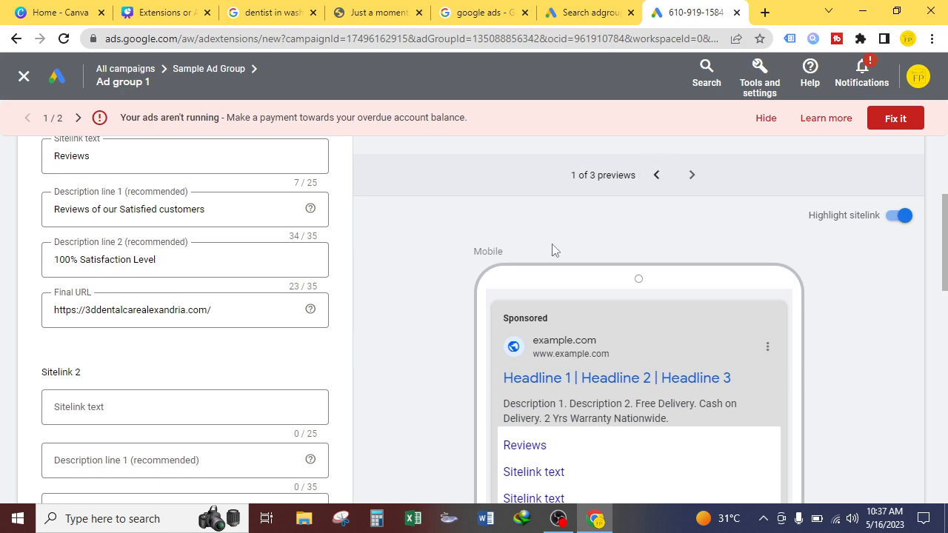
{"action": "scroll", "coordinate": [444, 313], "scroll_direction": "down", "scroll_amount": 5}
{"action": "scroll", "coordinate": [479, 387], "scroll_direction": "up", "scroll_amount": 4}
{"action": "scroll", "coordinate": [485, 368], "scroll_direction": "up", "scroll_amount": 3}
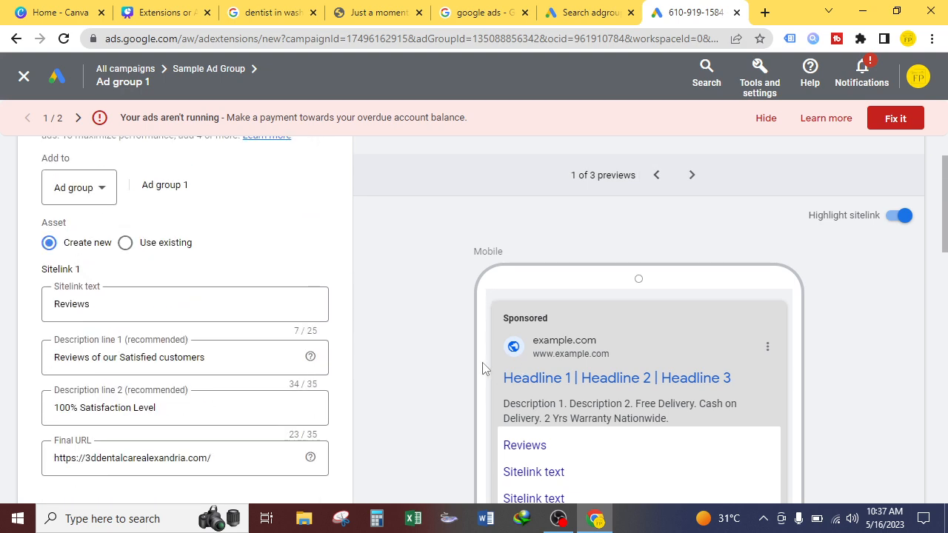
{"action": "scroll", "coordinate": [185, 363], "scroll_direction": "down", "scroll_amount": 1}
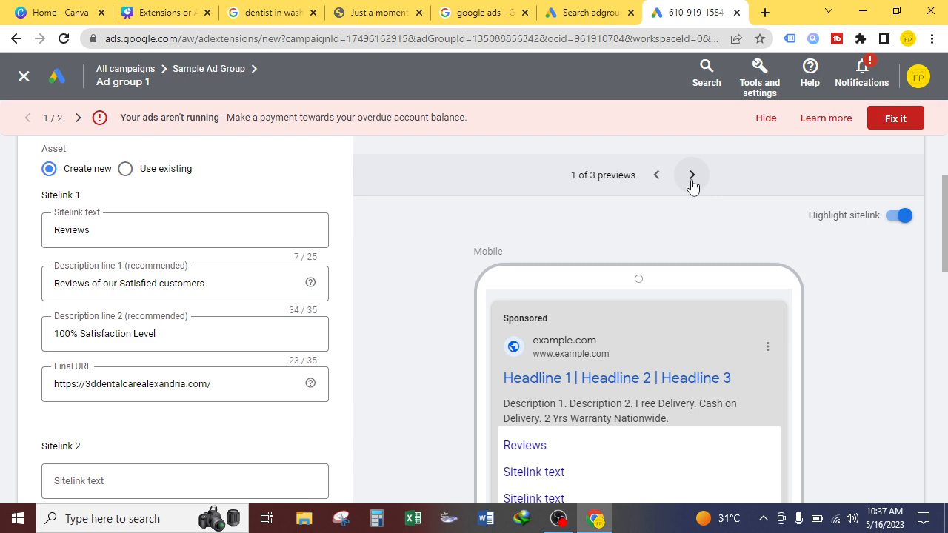
{"action": "left_click_drag", "start_coordinate": [945, 271], "coordinate": [947, 460]}
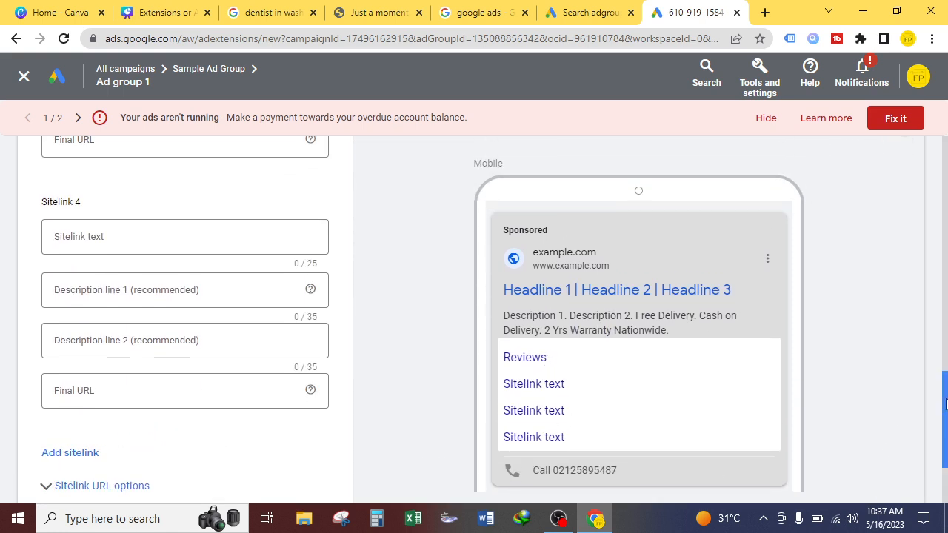
{"action": "left_click_drag", "start_coordinate": [945, 404], "coordinate": [945, 246]}
{"action": "left_click", "coordinate": [692, 175]}
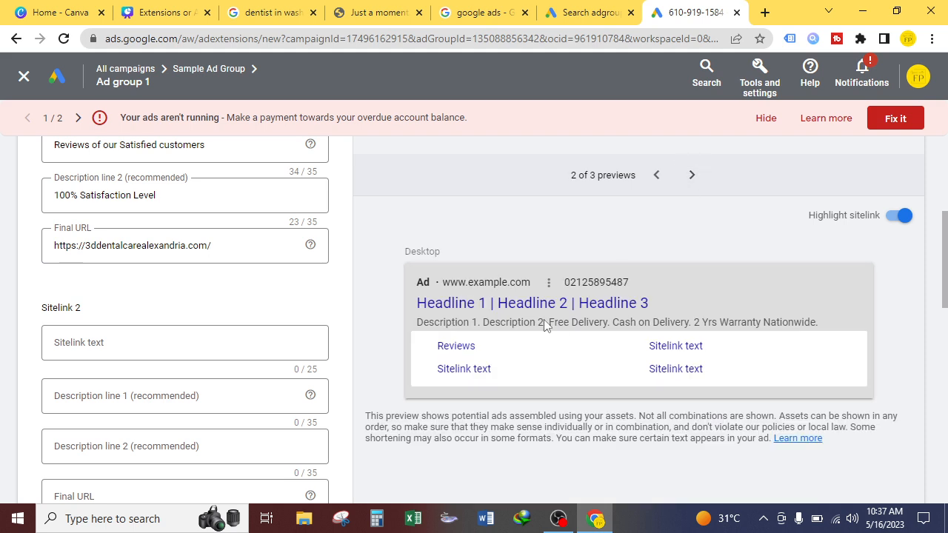
{"action": "left_click", "coordinate": [656, 176]}
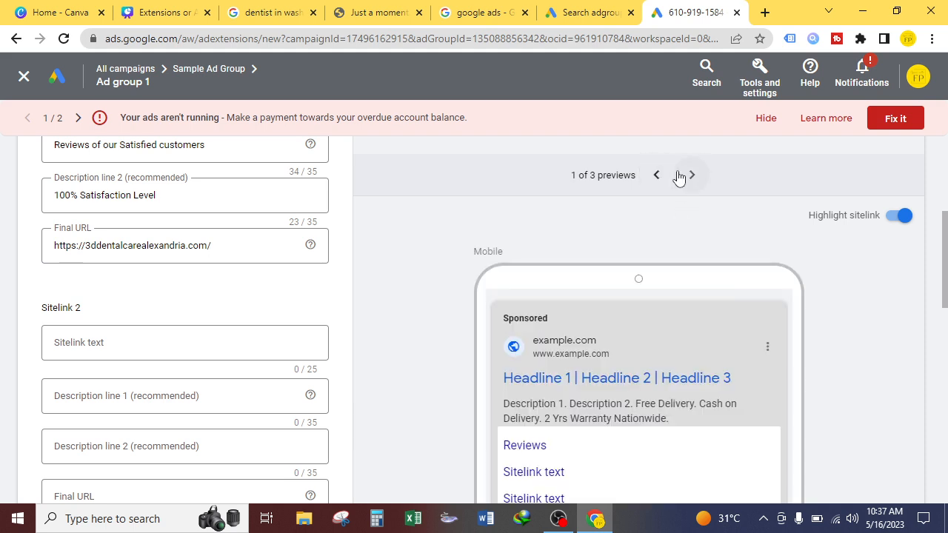
{"action": "left_click", "coordinate": [691, 176]}
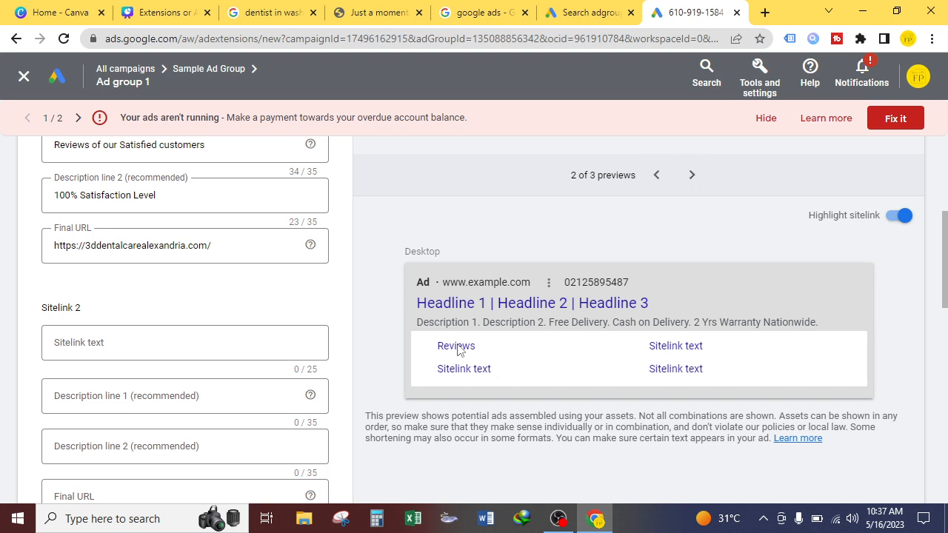
{"action": "scroll", "coordinate": [182, 252], "scroll_direction": "up", "scroll_amount": 2}
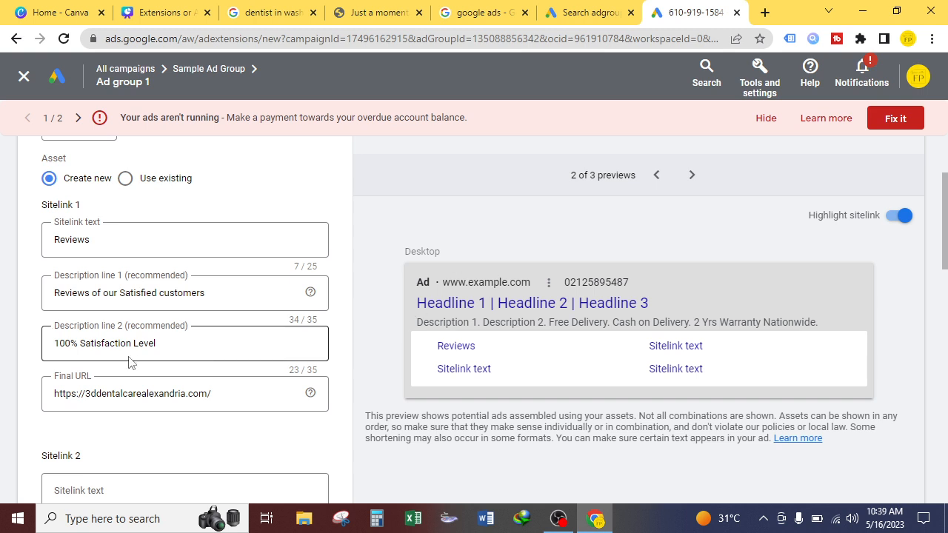
Step: Add more empty sitelink entries to the form, extending it up to Sitelink 8
{"action": "scroll", "coordinate": [44, 274], "scroll_direction": "down", "scroll_amount": 6}
{"action": "scroll", "coordinate": [84, 285], "scroll_direction": "down", "scroll_amount": 3}
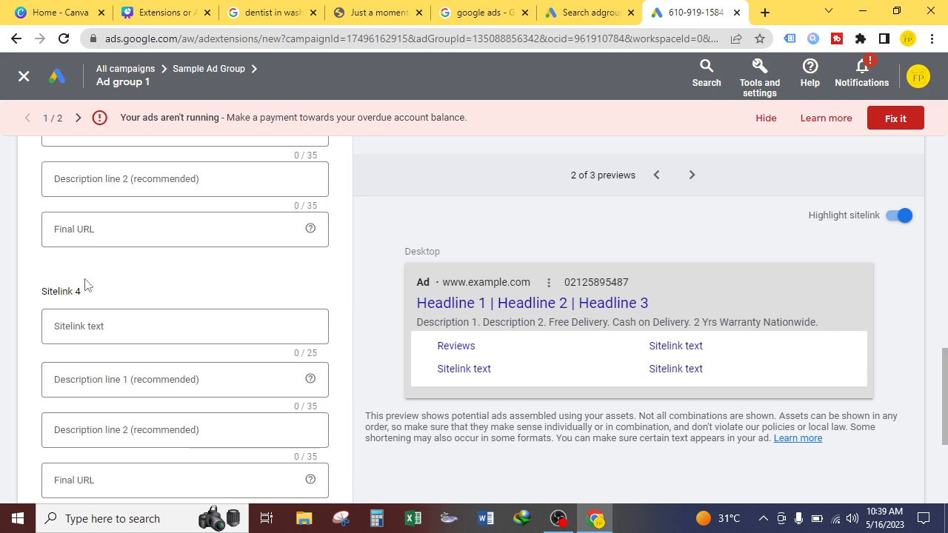
{"action": "left_click", "coordinate": [78, 328]}
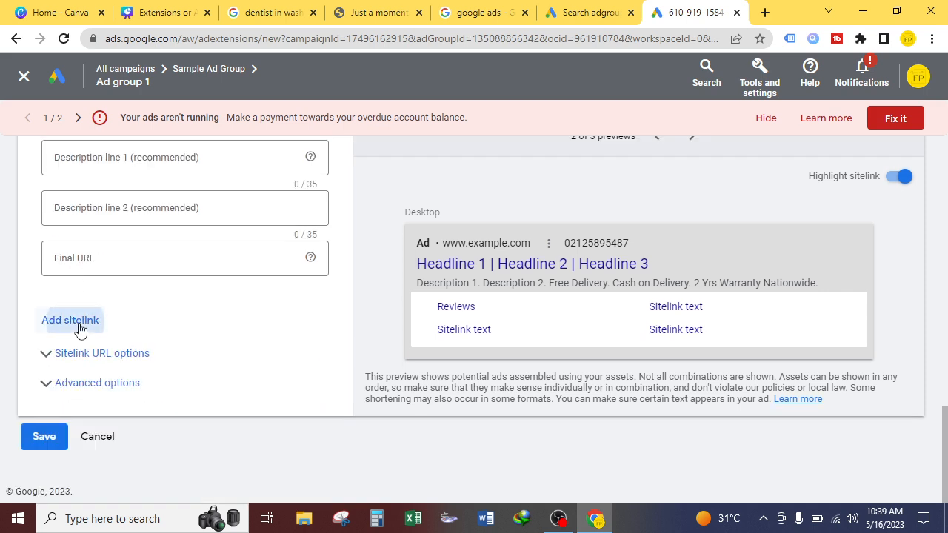
{"action": "scroll", "coordinate": [22, 378], "scroll_direction": "up", "scroll_amount": 5}
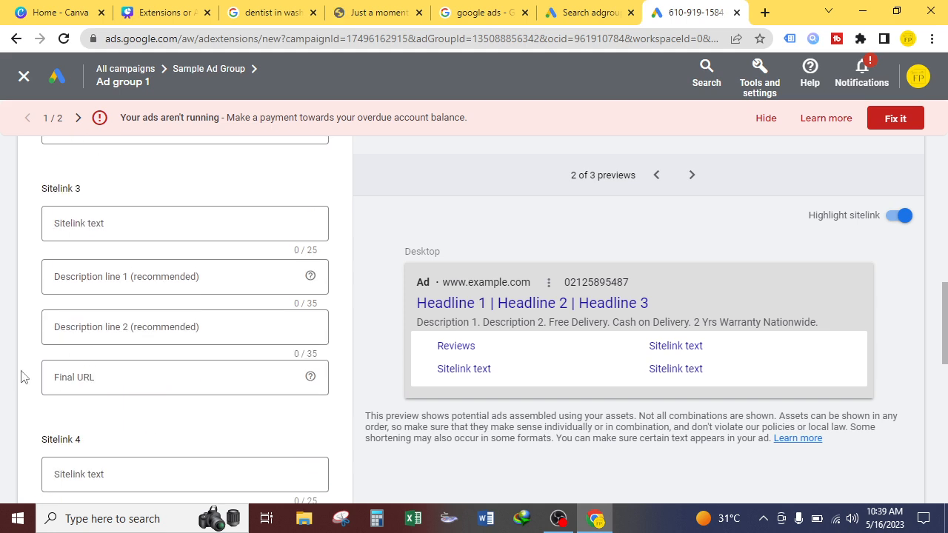
{"action": "scroll", "coordinate": [22, 375], "scroll_direction": "down", "scroll_amount": 5}
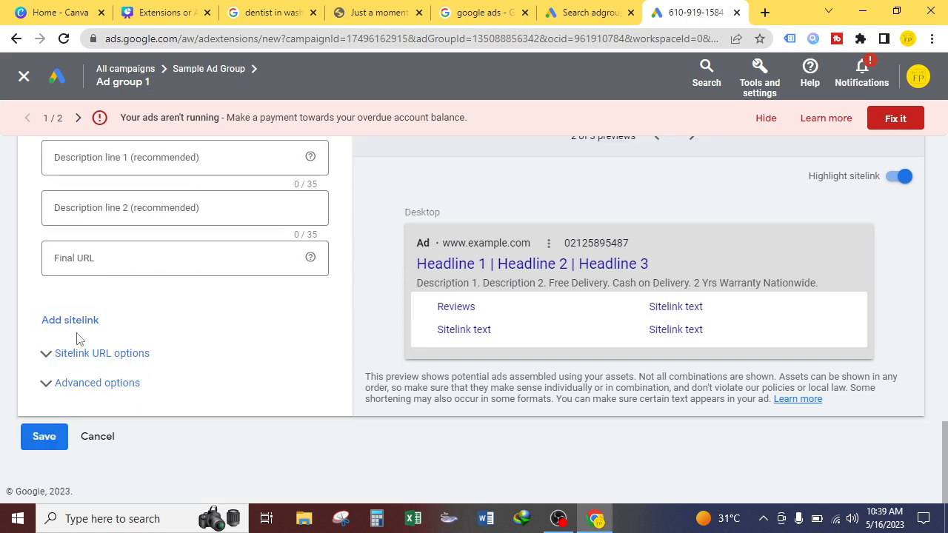
{"action": "left_click", "coordinate": [81, 328]}
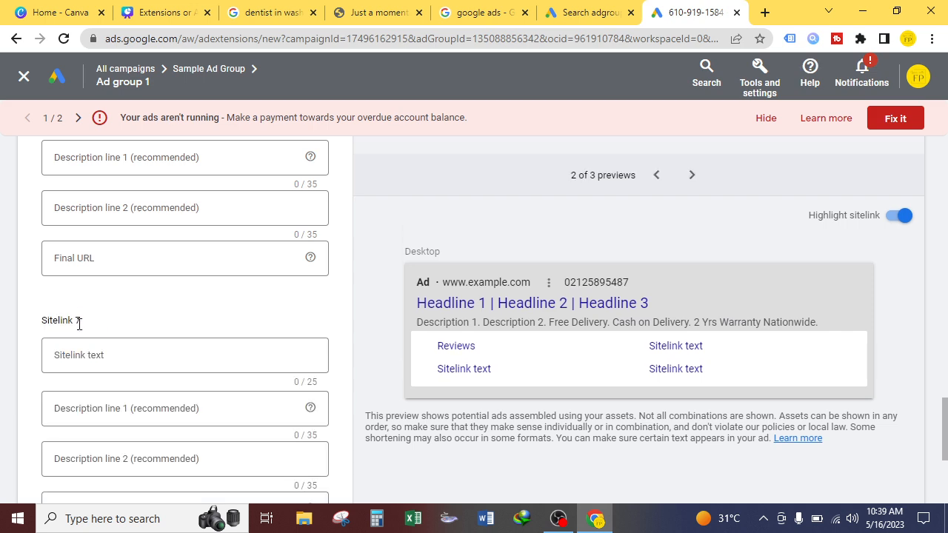
{"action": "left_click", "coordinate": [80, 349]}
{"action": "scroll", "coordinate": [75, 362], "scroll_direction": "down", "scroll_amount": 4}
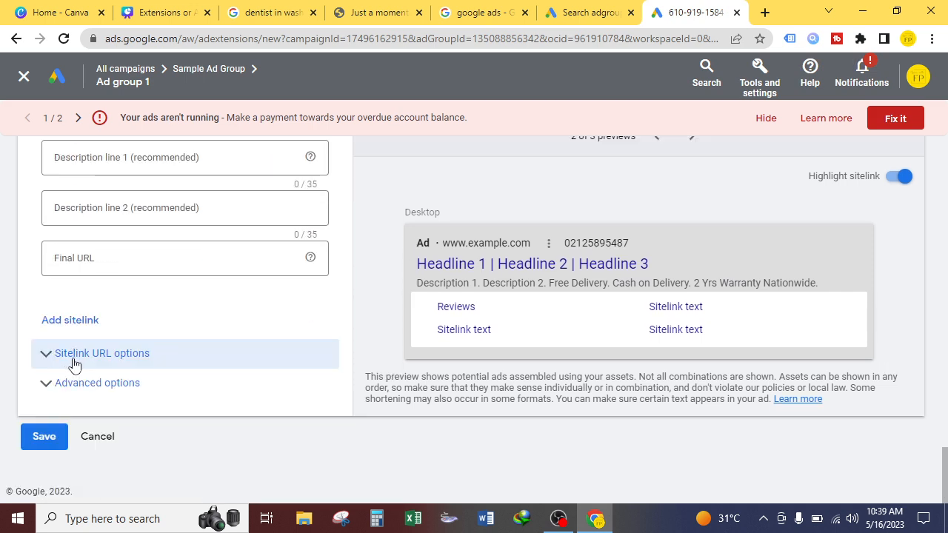
{"action": "left_click", "coordinate": [69, 318]}
{"action": "scroll", "coordinate": [10, 324], "scroll_direction": "up", "scroll_amount": 10}
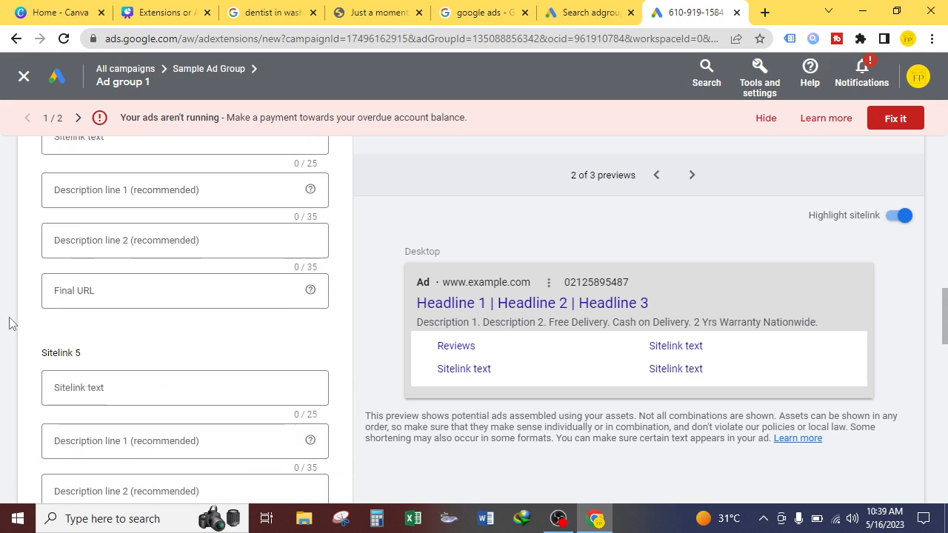
{"action": "scroll", "coordinate": [10, 324], "scroll_direction": "up", "scroll_amount": 3}
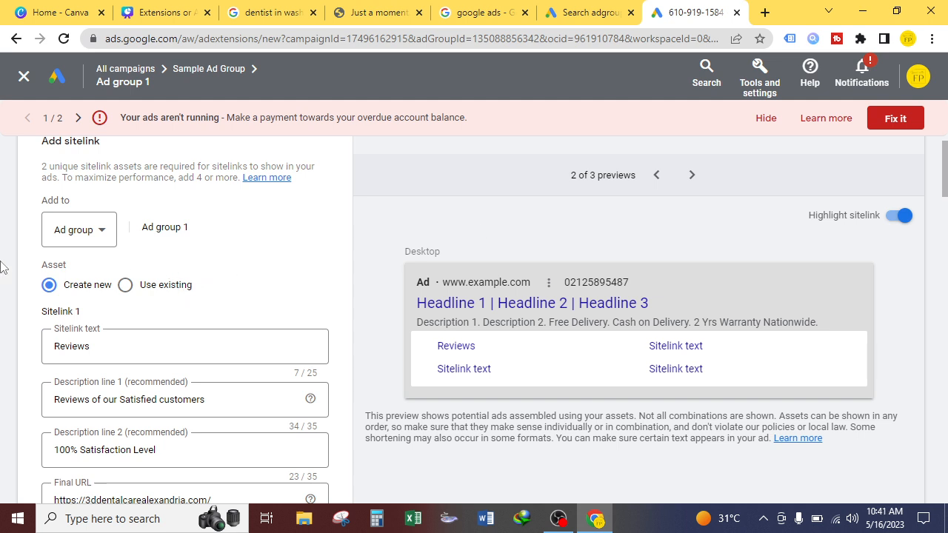
Step: Review the sponsored dentist ads and their sitelinks in the search results tab, then return to the sitelink form
{"action": "left_click", "coordinate": [304, 8]}
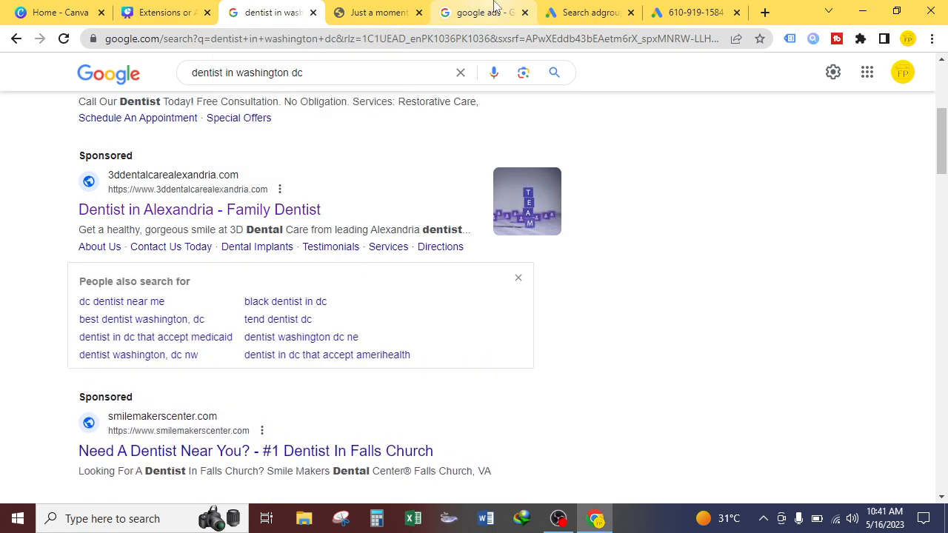
{"action": "left_click", "coordinate": [496, 9]}
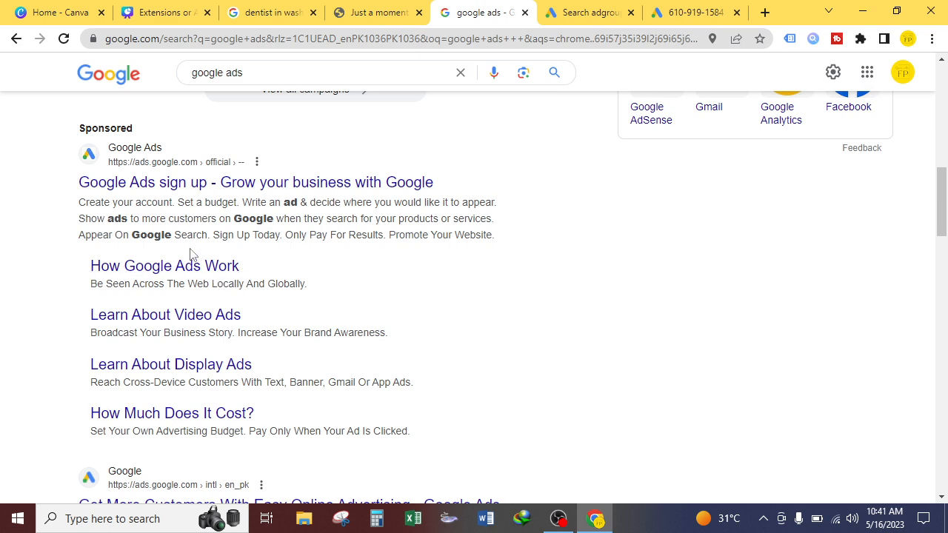
{"action": "left_click", "coordinate": [272, 12]}
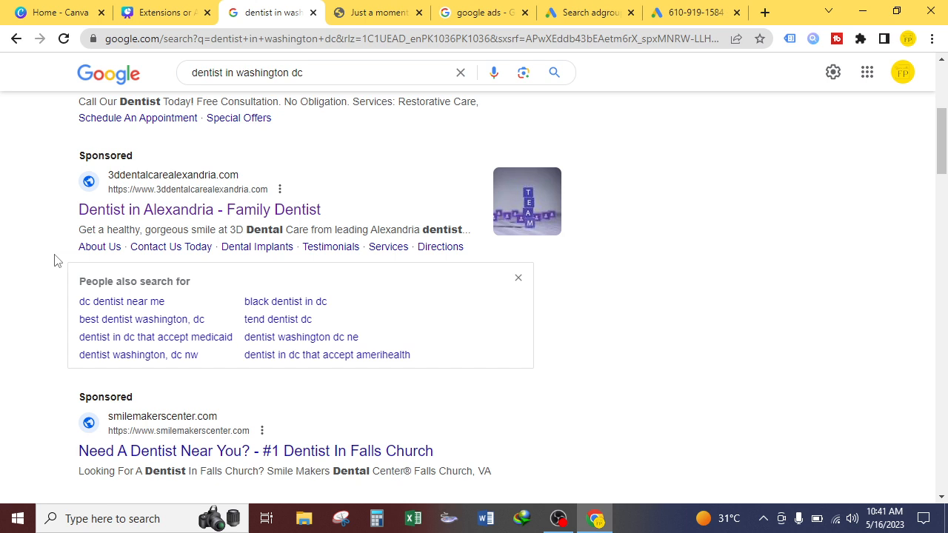
{"action": "left_click", "coordinate": [518, 278]}
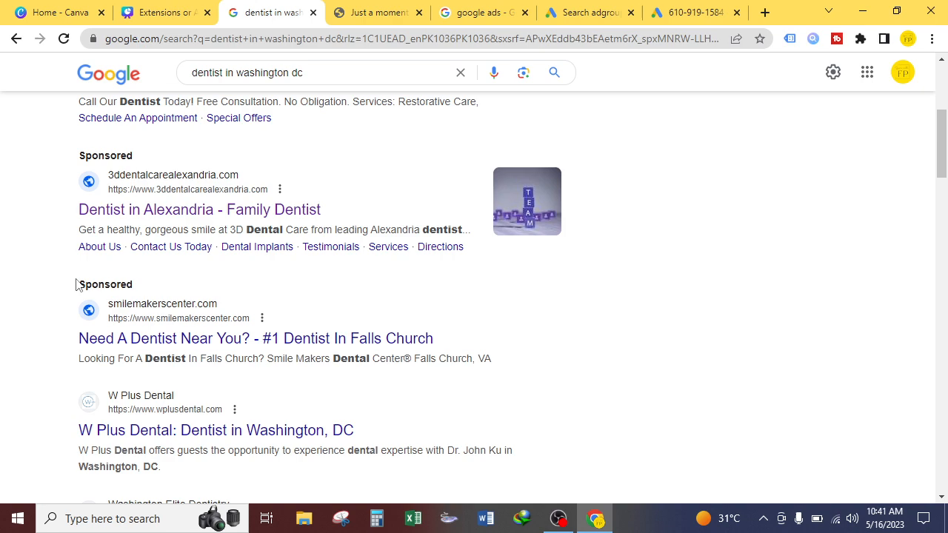
{"action": "scroll", "coordinate": [79, 296], "scroll_direction": "up", "scroll_amount": 3}
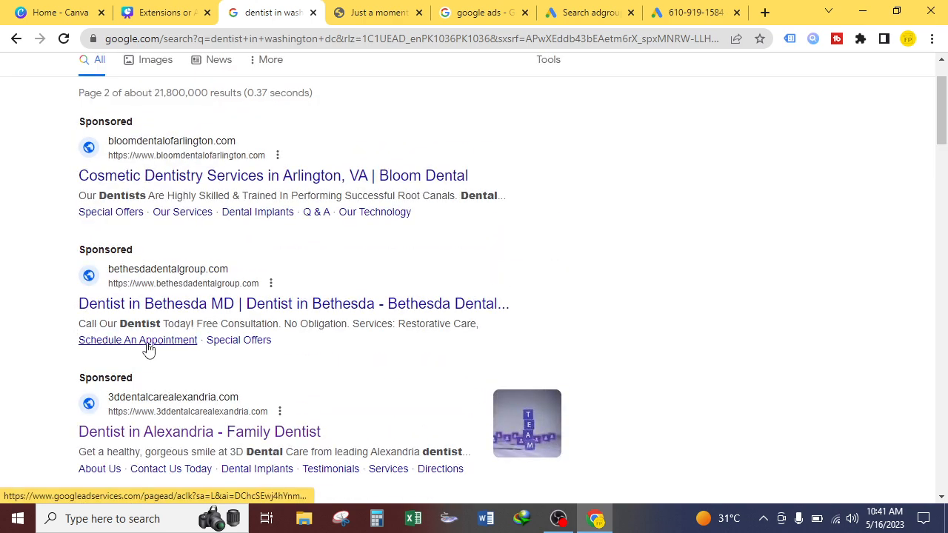
{"action": "scroll", "coordinate": [63, 340], "scroll_direction": "down", "scroll_amount": 10}
{"action": "scroll", "coordinate": [64, 344], "scroll_direction": "down", "scroll_amount": 8}
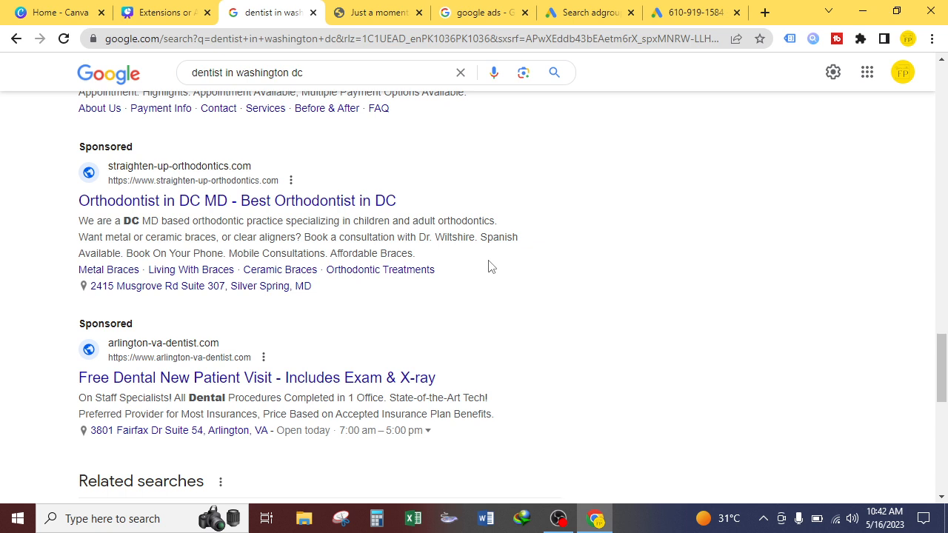
{"action": "left_click", "coordinate": [712, 11]}
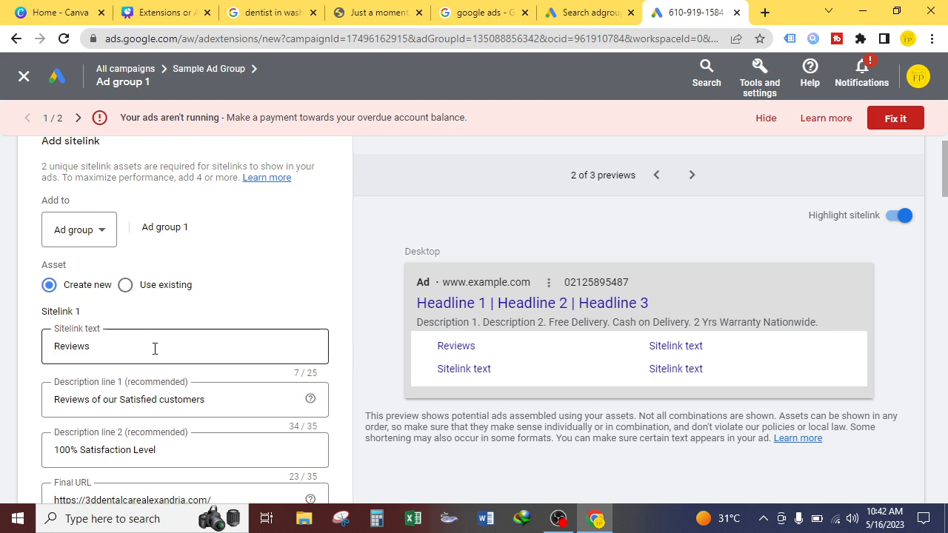
Step: Look over the first sitelink's entries and scroll through the empty sitelink entries below
{"action": "double_click", "coordinate": [74, 346]}
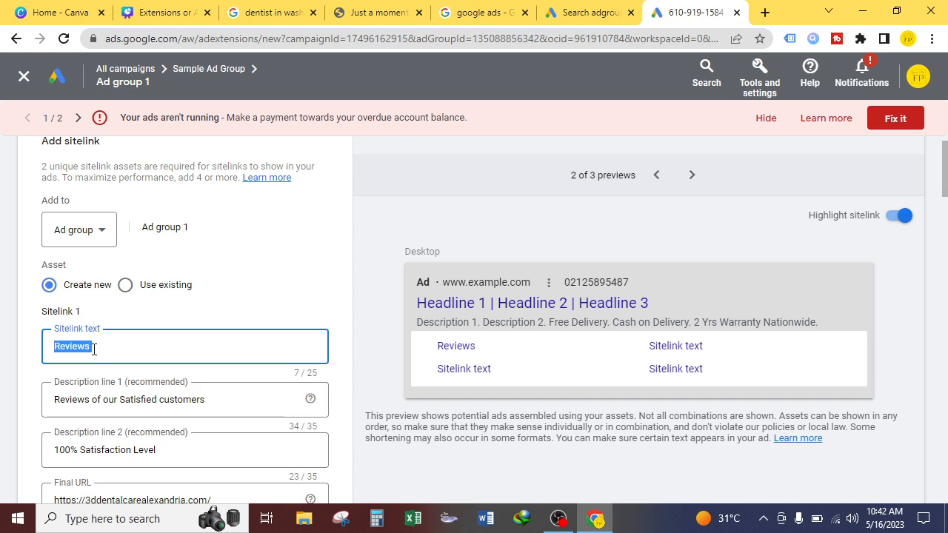
{"action": "left_click", "coordinate": [11, 354]}
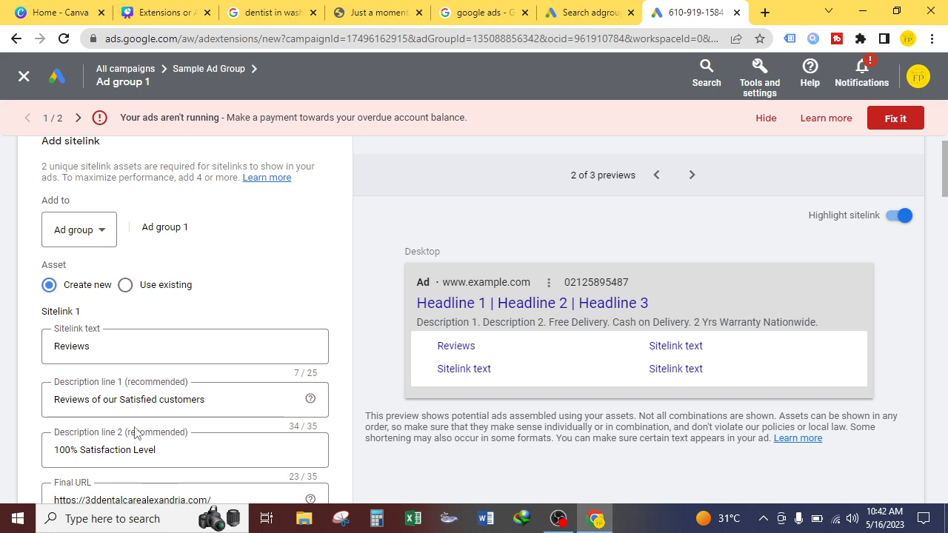
{"action": "scroll", "coordinate": [138, 434], "scroll_direction": "down", "scroll_amount": 2}
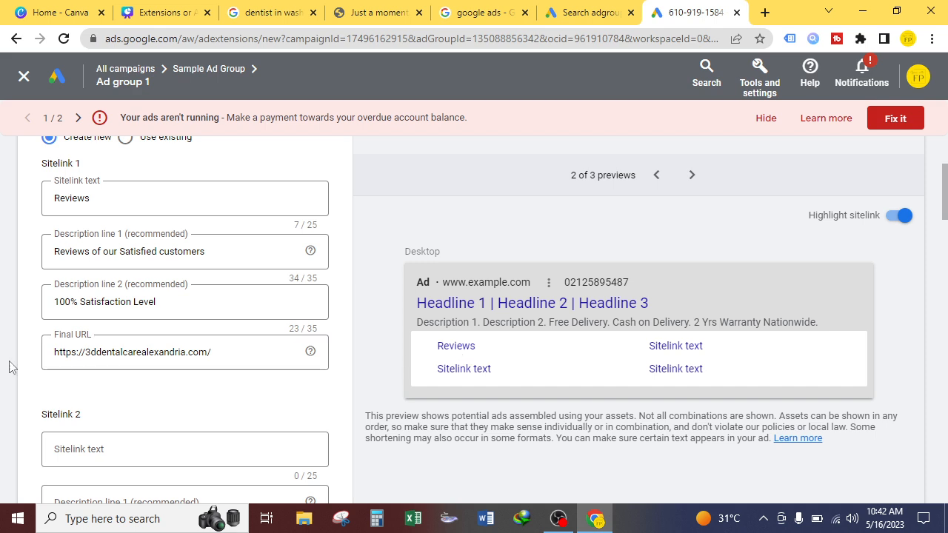
{"action": "scroll", "coordinate": [82, 282], "scroll_direction": "down", "scroll_amount": 3}
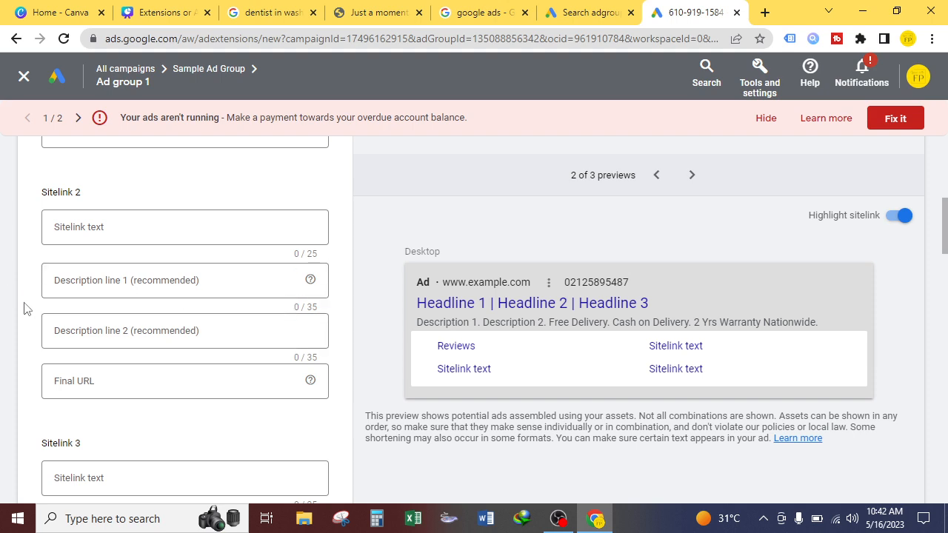
{"action": "scroll", "coordinate": [125, 320], "scroll_direction": "down", "scroll_amount": 6}
{"action": "scroll", "coordinate": [1, 324], "scroll_direction": "down", "scroll_amount": 10}
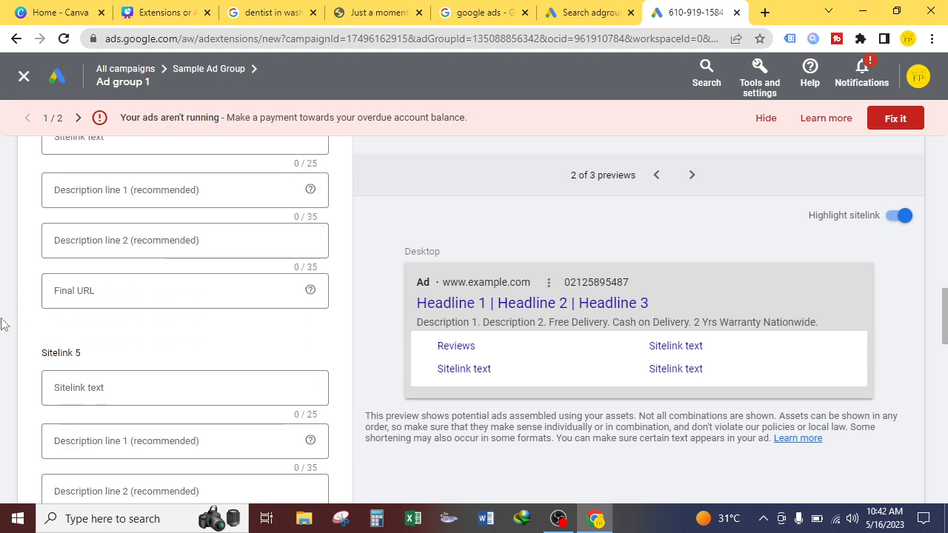
{"action": "scroll", "coordinate": [2, 323], "scroll_direction": "down", "scroll_amount": 4}
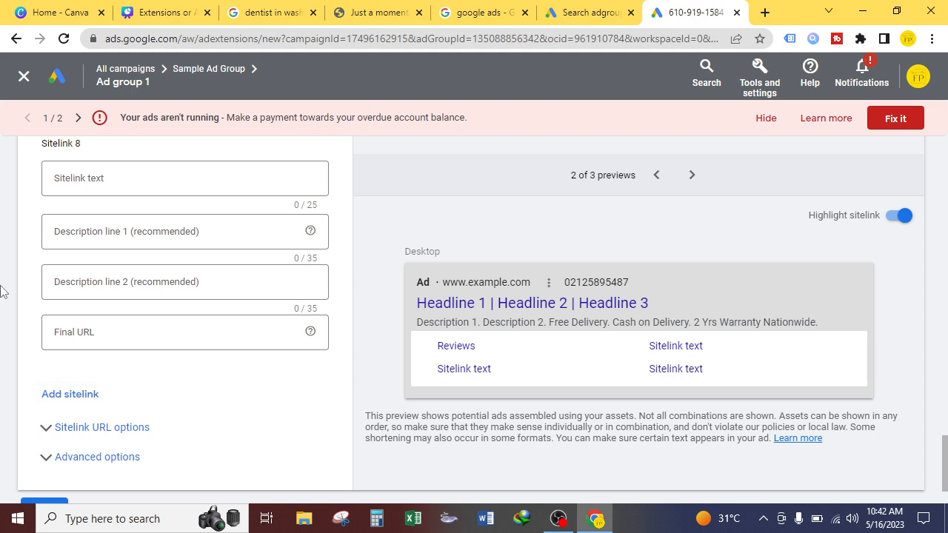
{"action": "scroll", "coordinate": [2, 292], "scroll_direction": "down", "scroll_amount": 1}
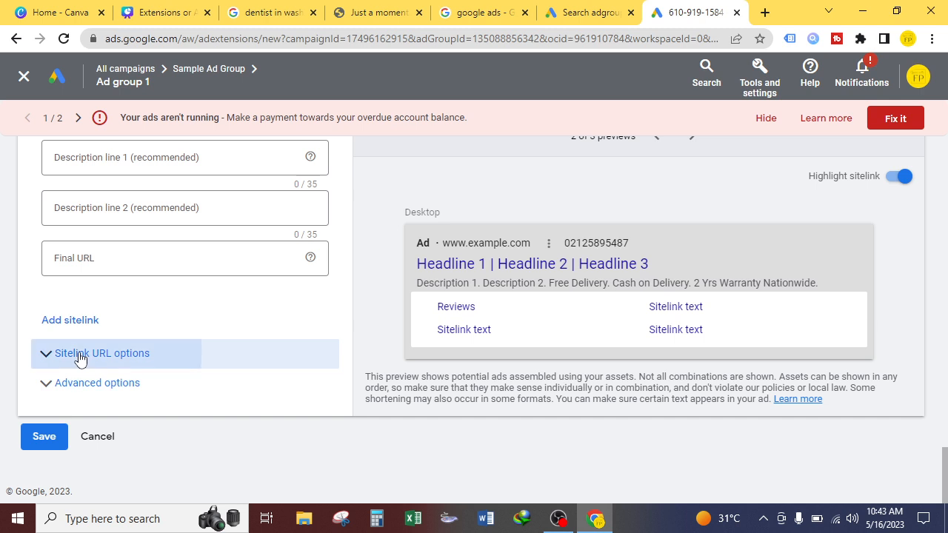
Step: Expand and collapse the sitelink URL options, then open the advanced options to see asset scheduling
{"action": "left_click", "coordinate": [135, 354]}
{"action": "scroll", "coordinate": [6, 289], "scroll_direction": "down", "scroll_amount": 2}
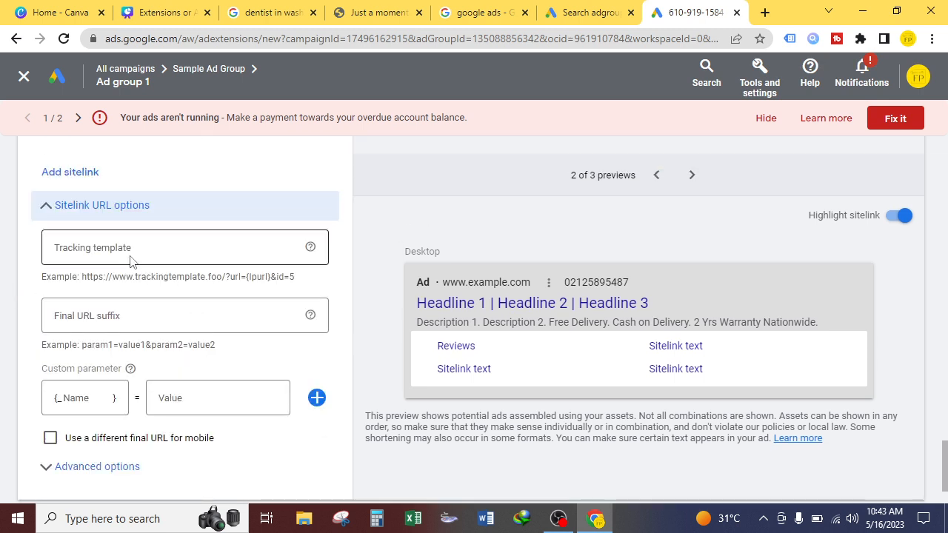
{"action": "left_click", "coordinate": [46, 209]}
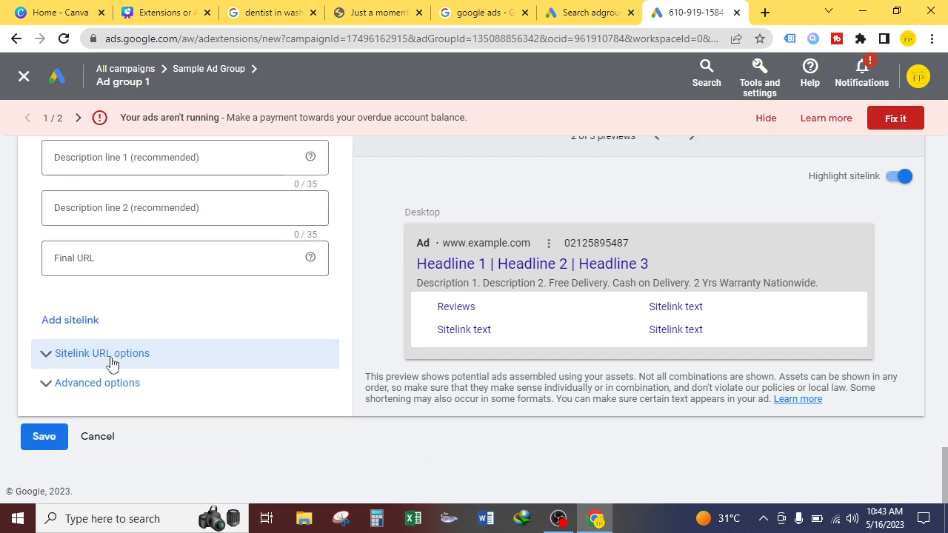
{"action": "left_click", "coordinate": [59, 384]}
{"action": "scroll", "coordinate": [3, 311], "scroll_direction": "down", "scroll_amount": 3}
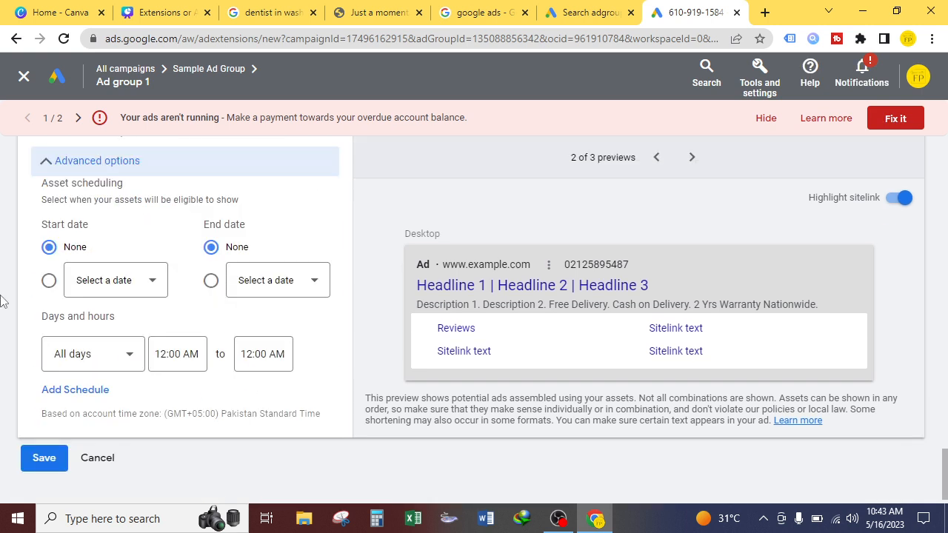